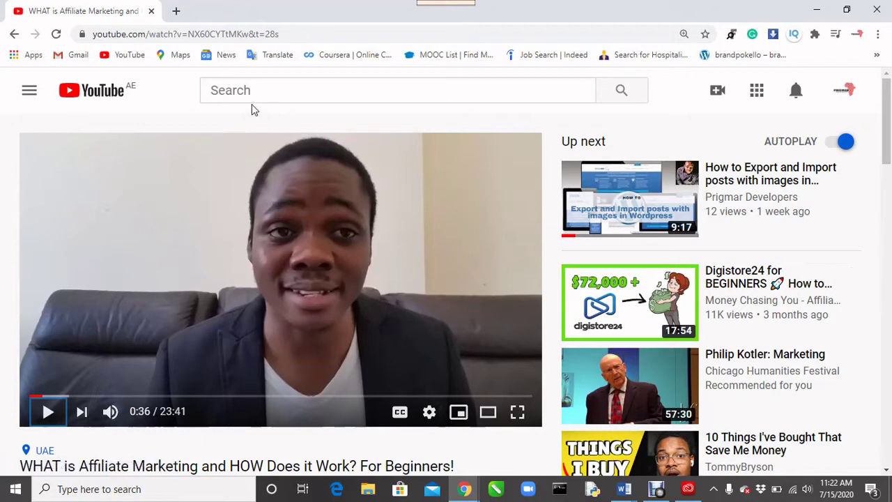
Open the video "Machester utd Trying to enter top 4" from a recent channel search, then pause and mute it
click(223, 89)
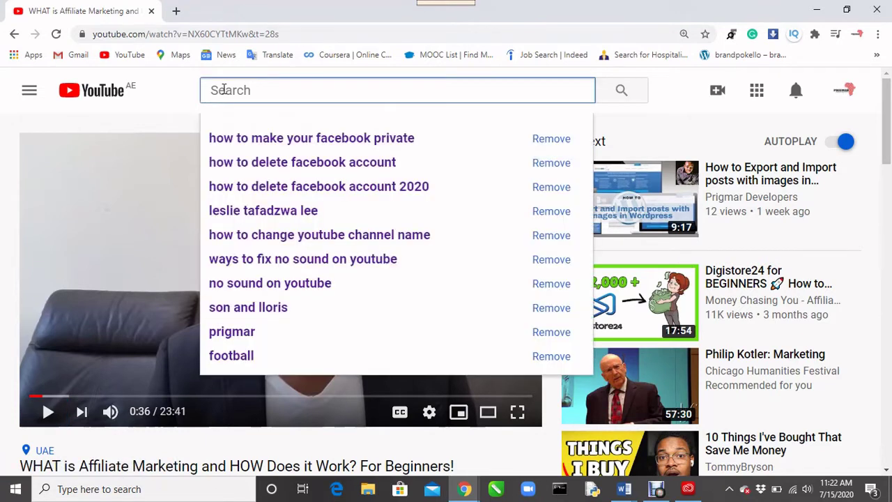
click(265, 211)
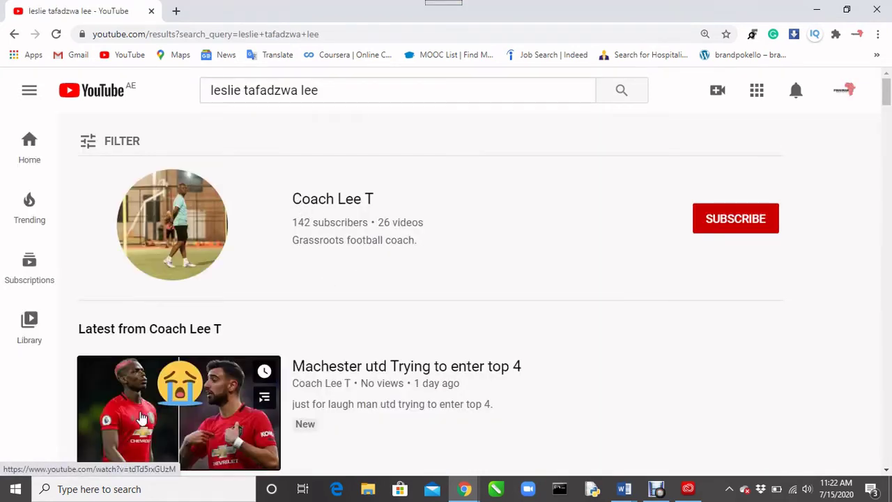
click(140, 416)
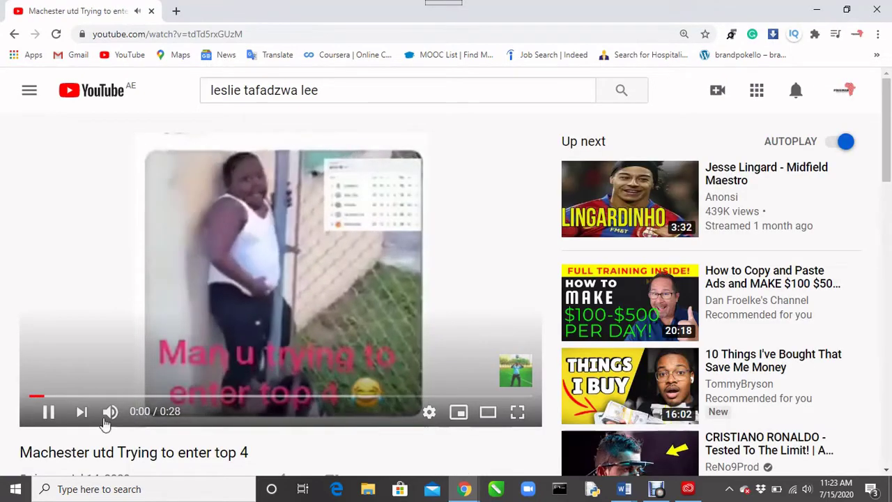
click(47, 416)
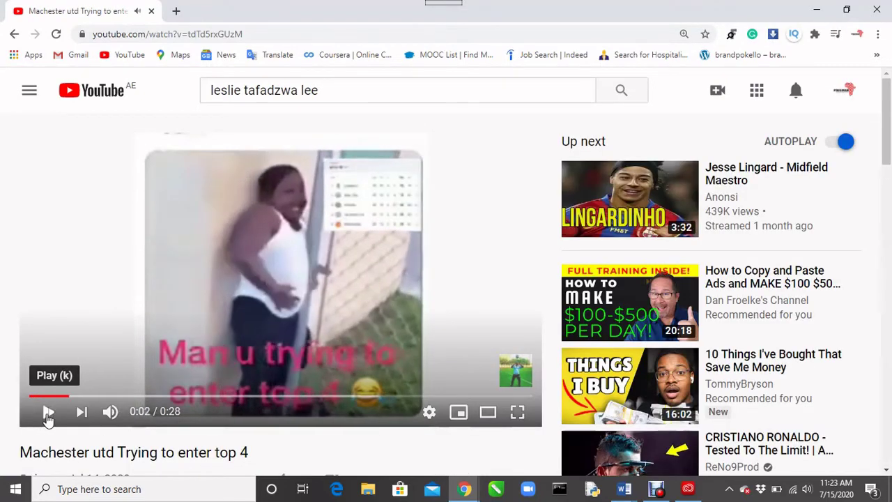
click(110, 411)
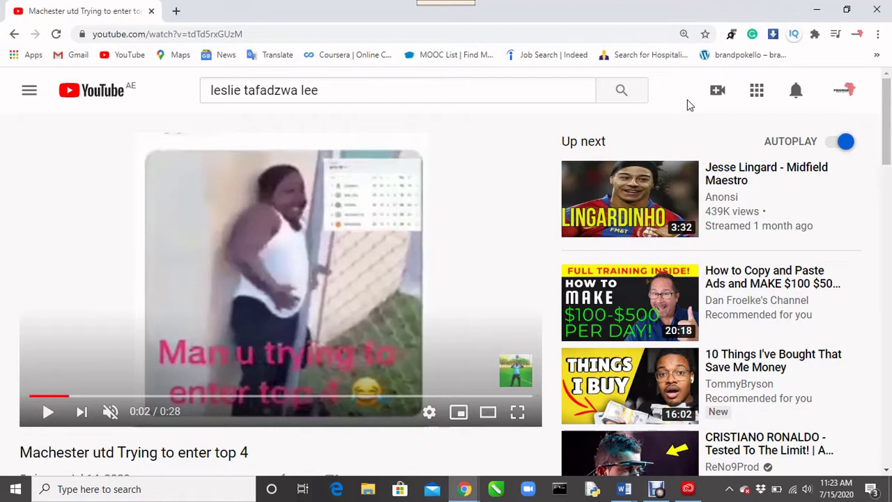
Check which account is signed in and start a new video upload for the channel
click(844, 98)
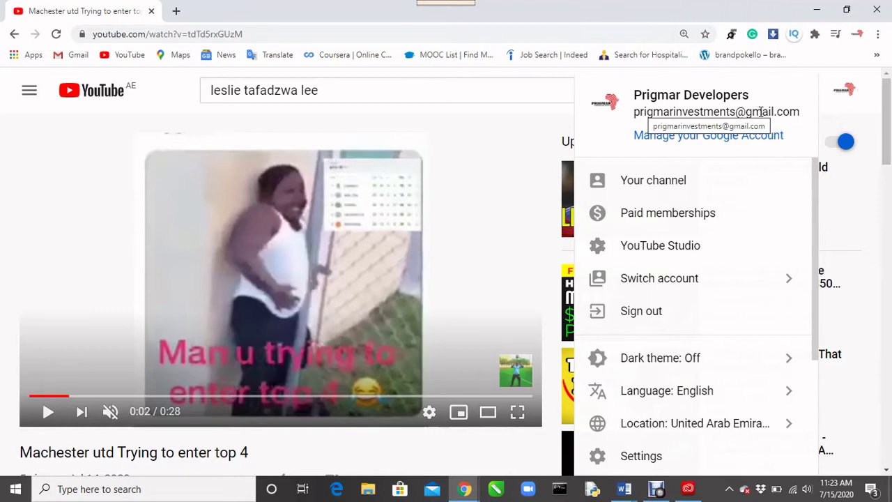
click(486, 115)
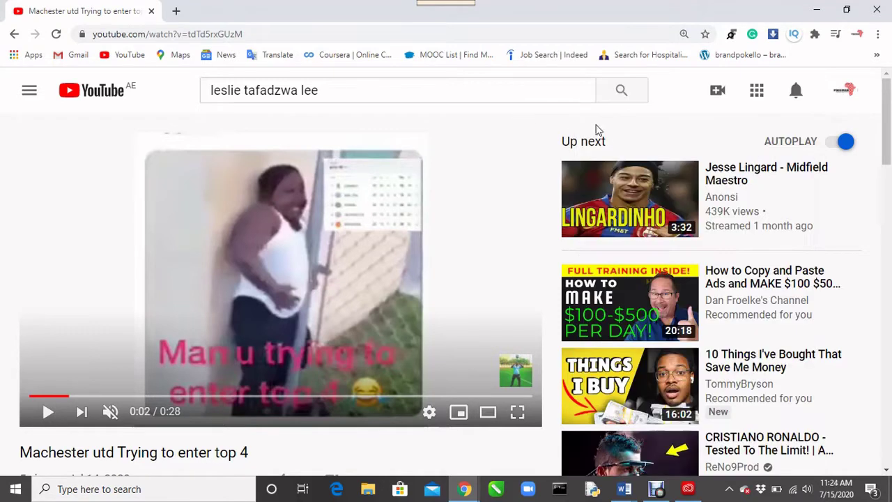
click(718, 93)
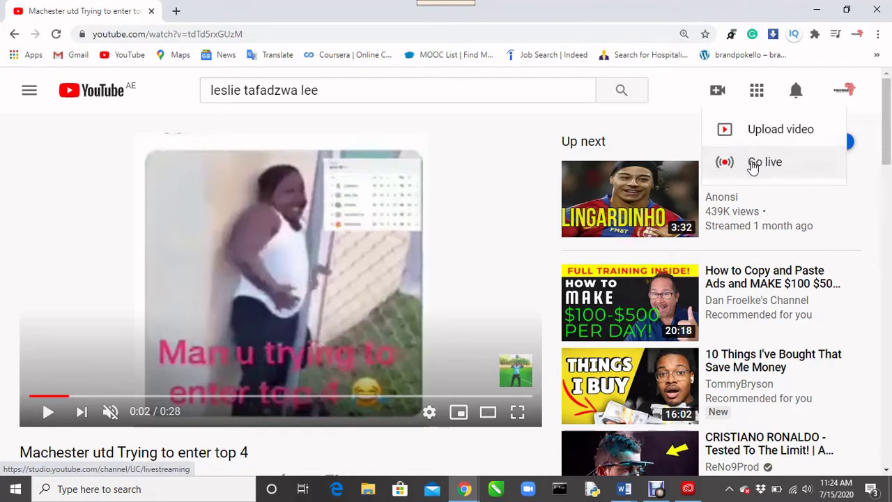
click(772, 130)
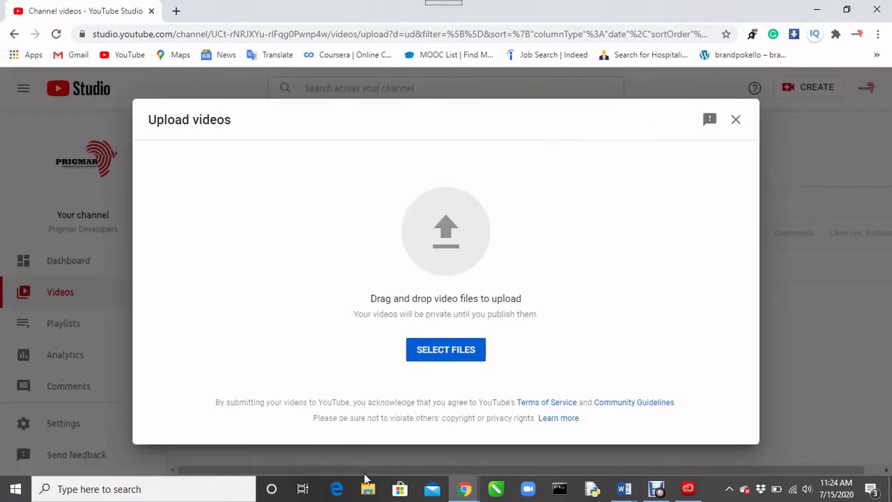
Upload Untitled 3 by dropping it from File Explorer's Videos folder onto the upload area, and leave it as a draft
click(368, 491)
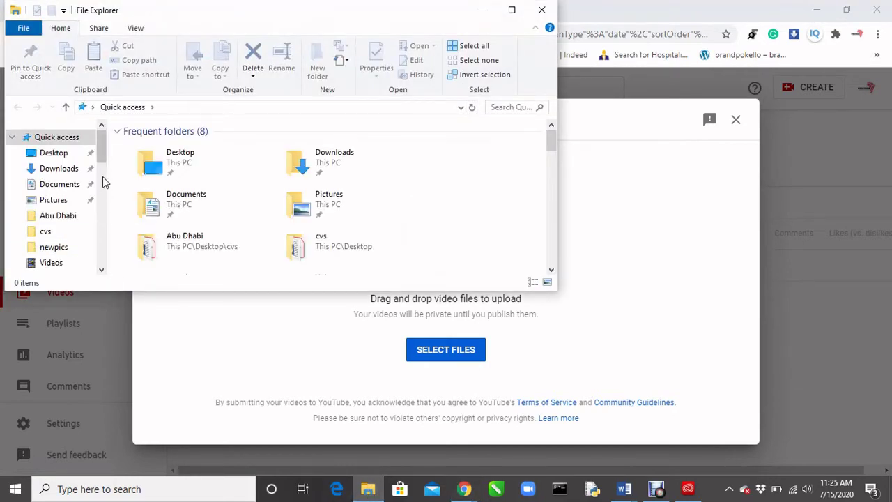
drag(101, 153, 101, 173)
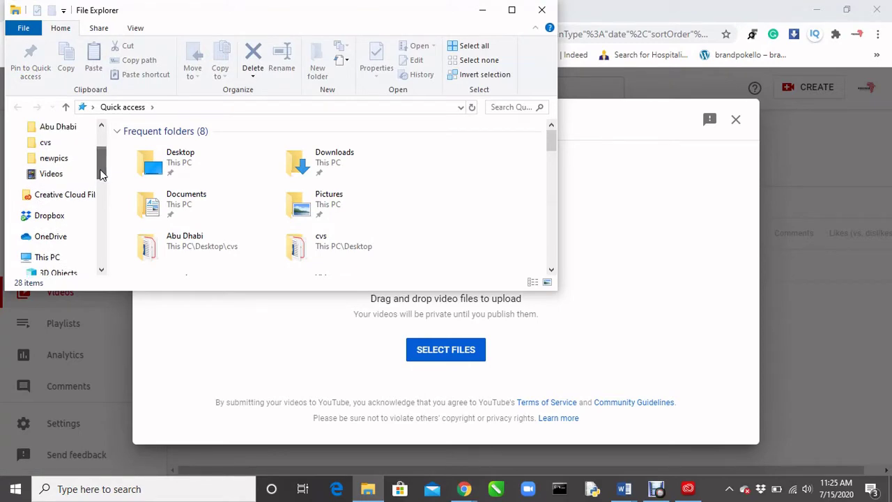
click(49, 180)
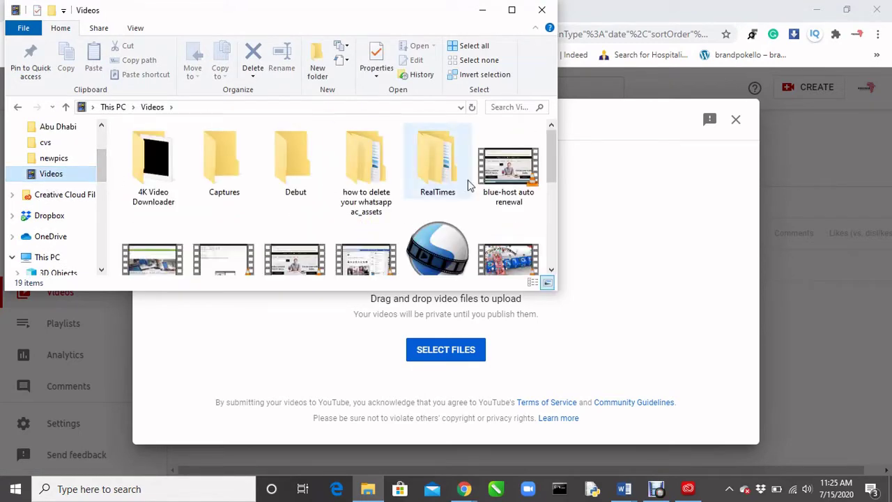
drag(548, 162, 543, 212)
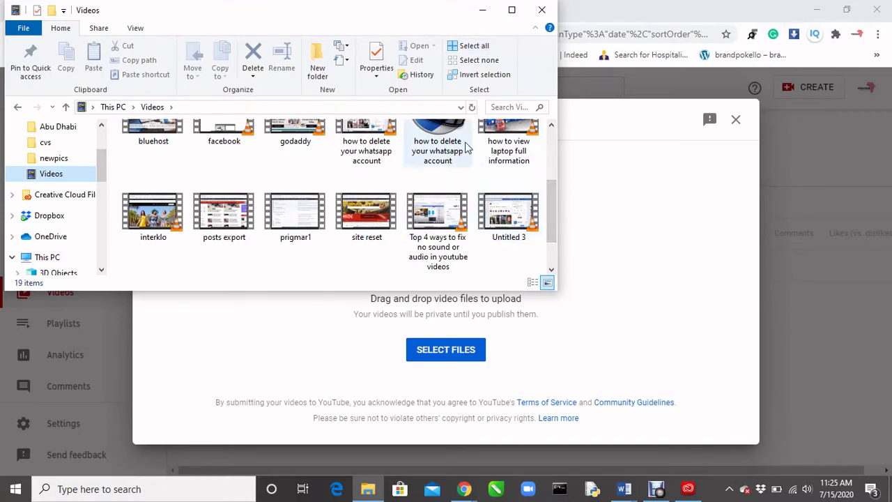
drag(553, 92, 411, 92)
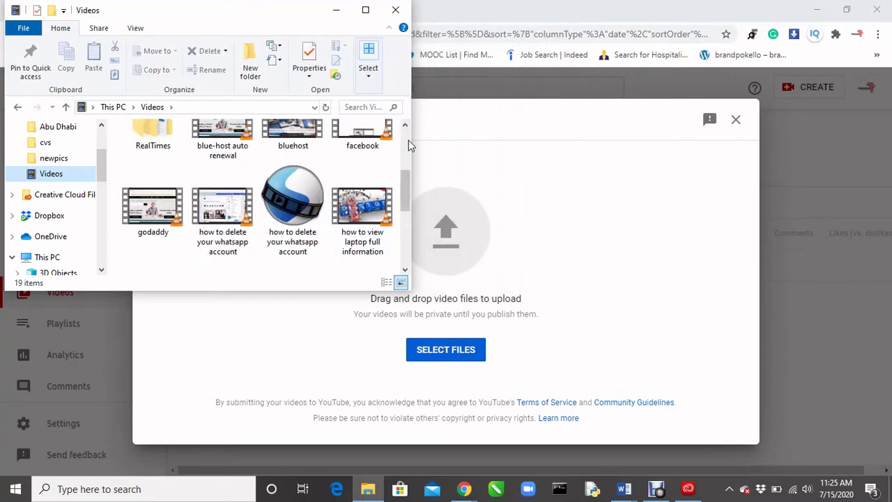
drag(406, 180, 401, 221)
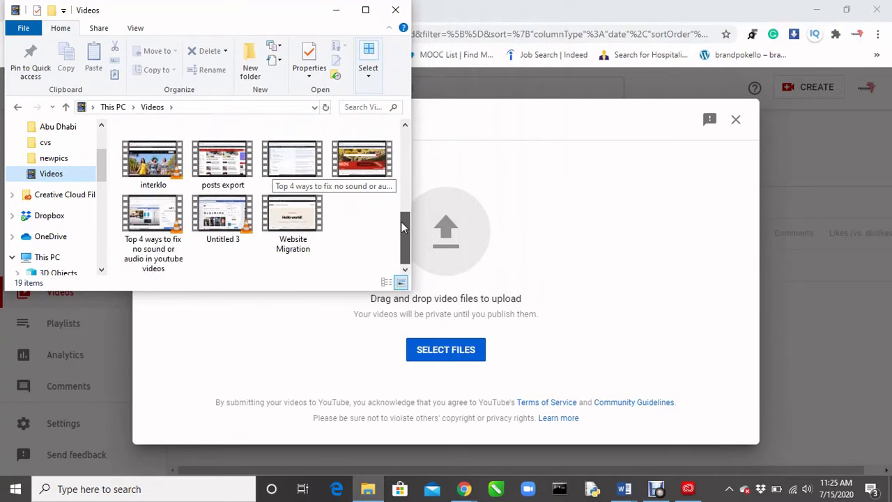
drag(230, 221, 467, 246)
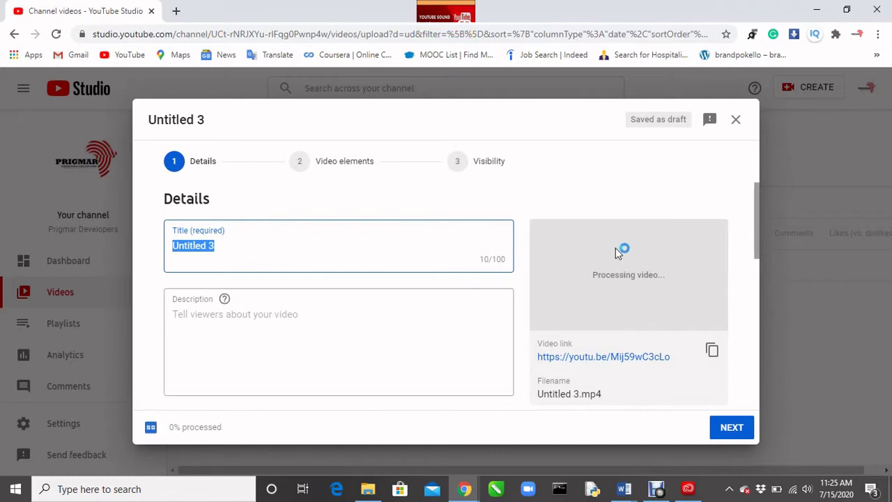
click(738, 123)
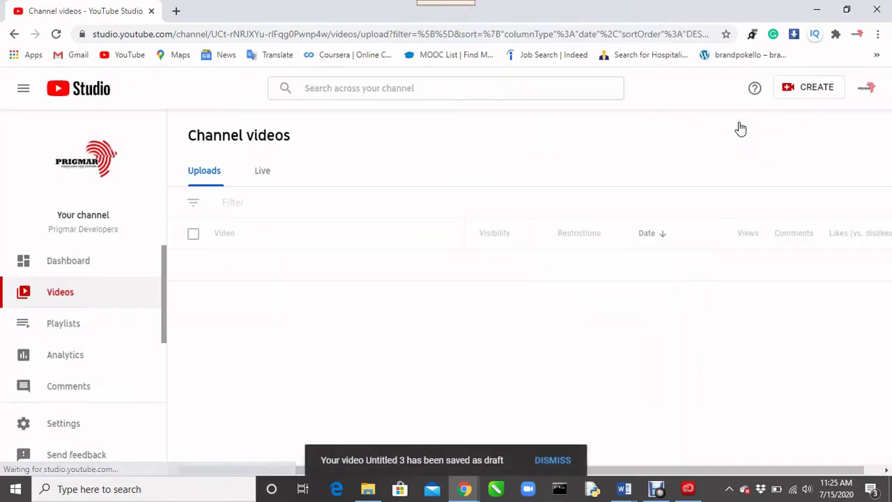
Start another upload of Untitled 3, selecting it from the Videos folder through the file picker
click(811, 97)
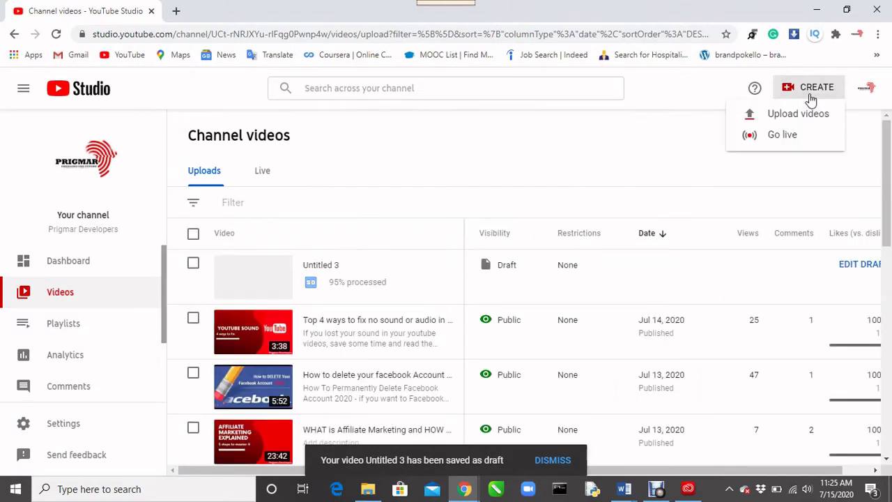
click(796, 115)
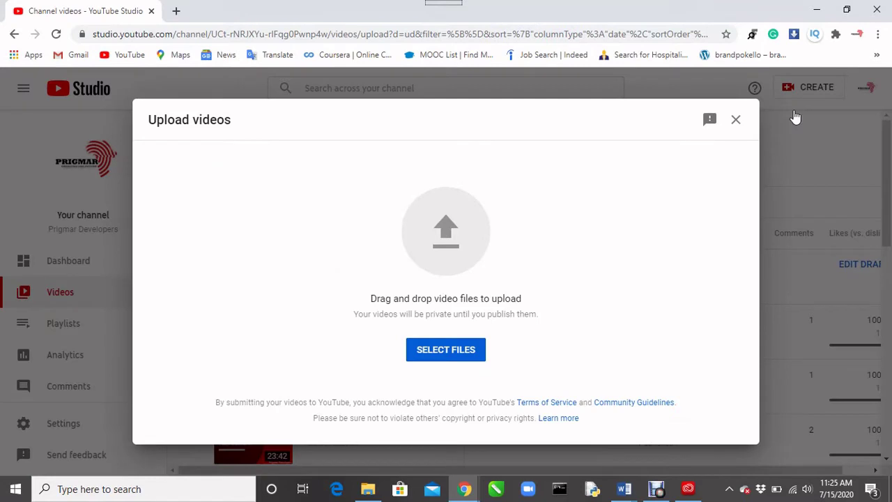
click(447, 350)
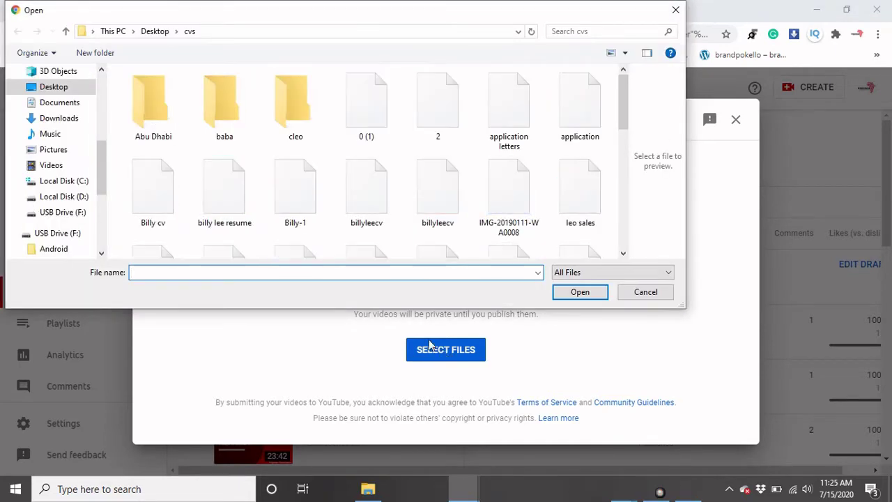
click(51, 165)
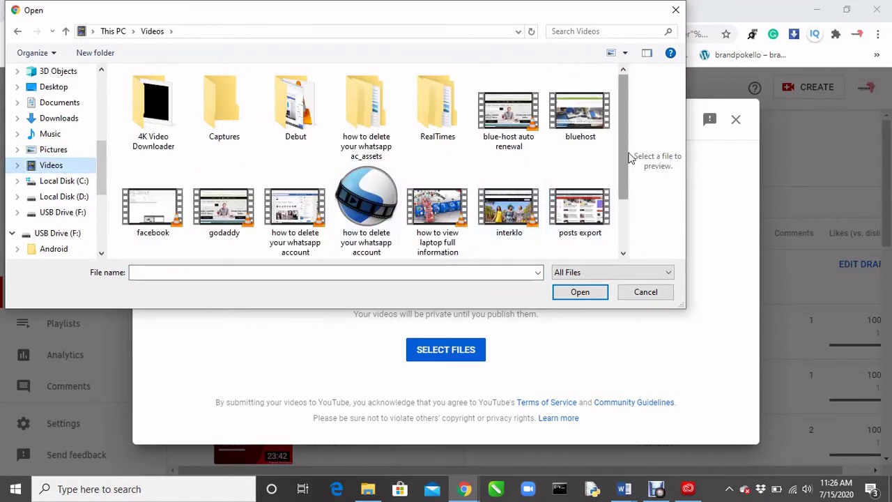
drag(627, 166, 625, 199)
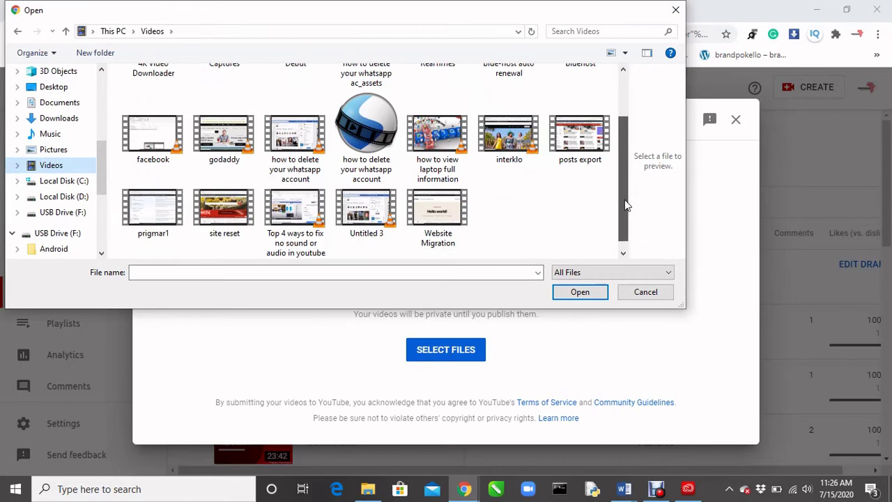
double_click(361, 203)
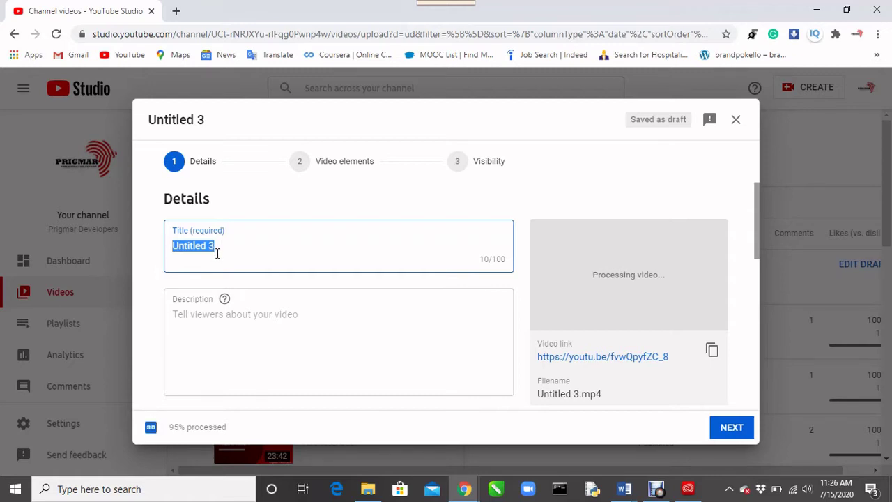
Close the Videos folder window in File Explorer and the second upload's details dialog
mouse_move(374, 492)
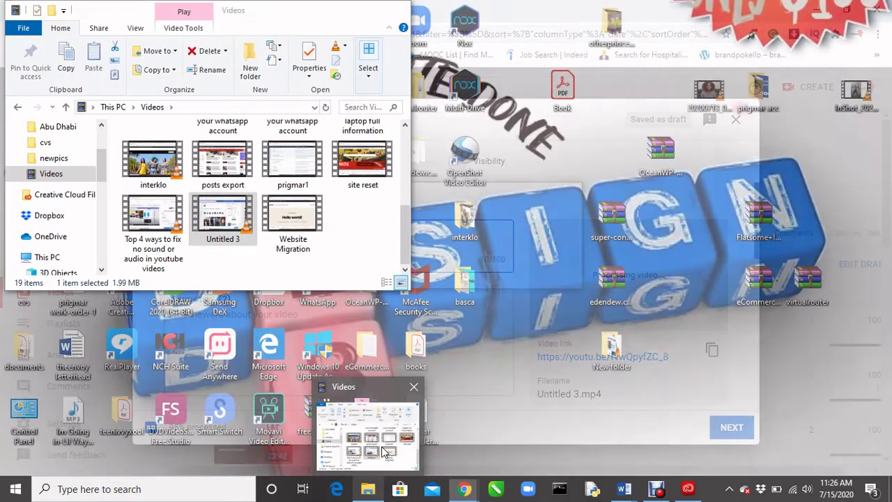
click(382, 446)
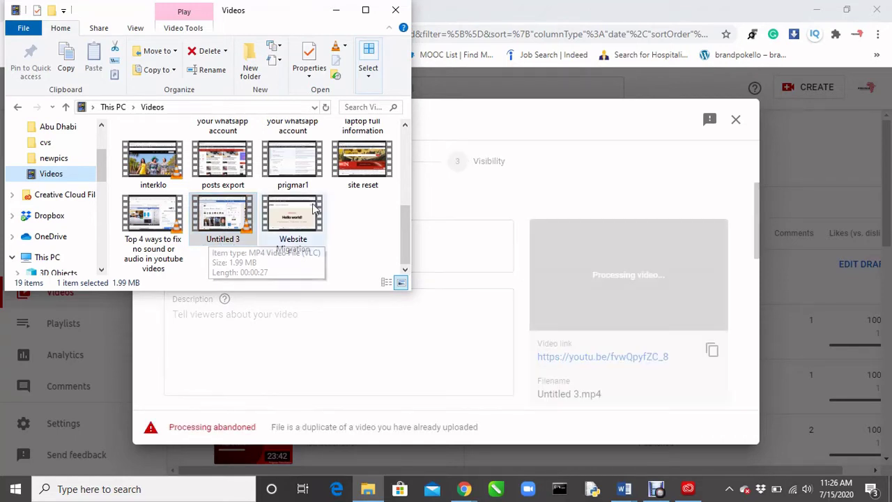
click(400, 11)
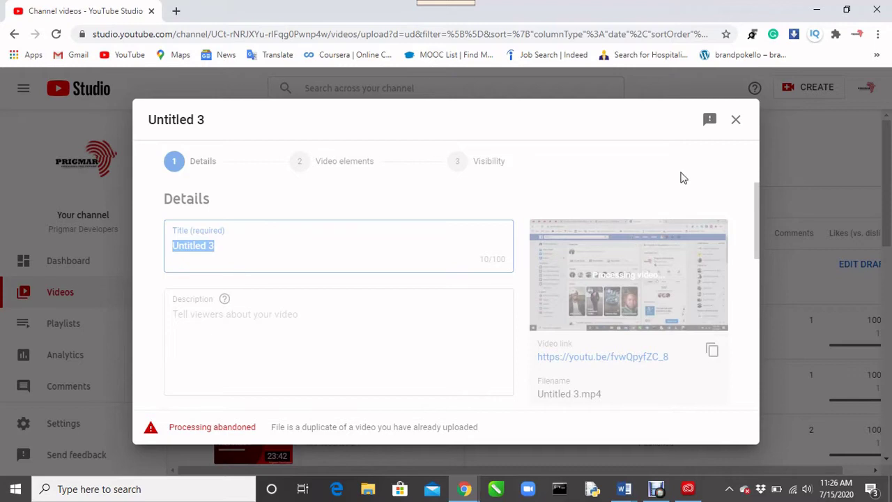
click(737, 124)
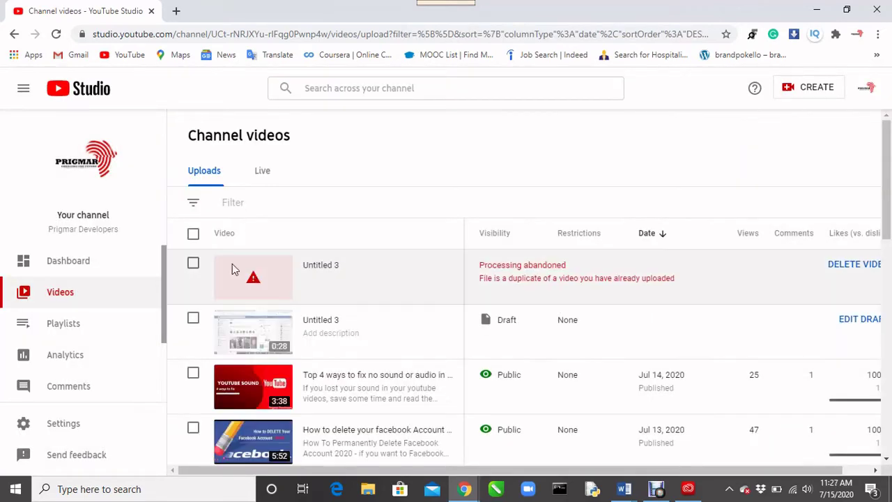
Permanently delete the duplicate Untitled 3 upload from the channel videos, acknowledging that the deletion cannot be undone
click(193, 265)
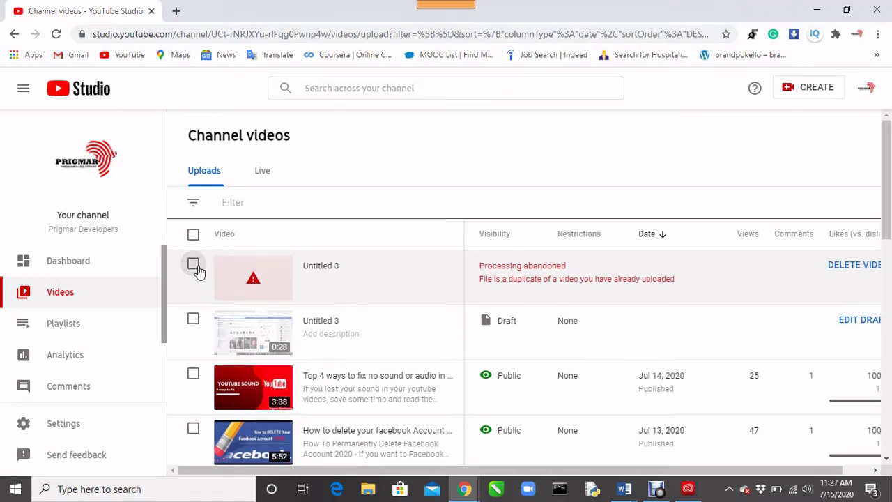
click(844, 310)
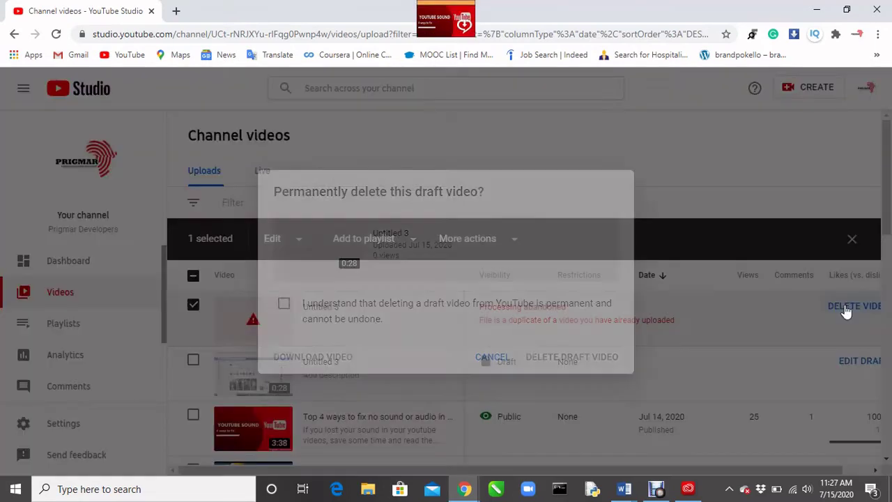
click(285, 307)
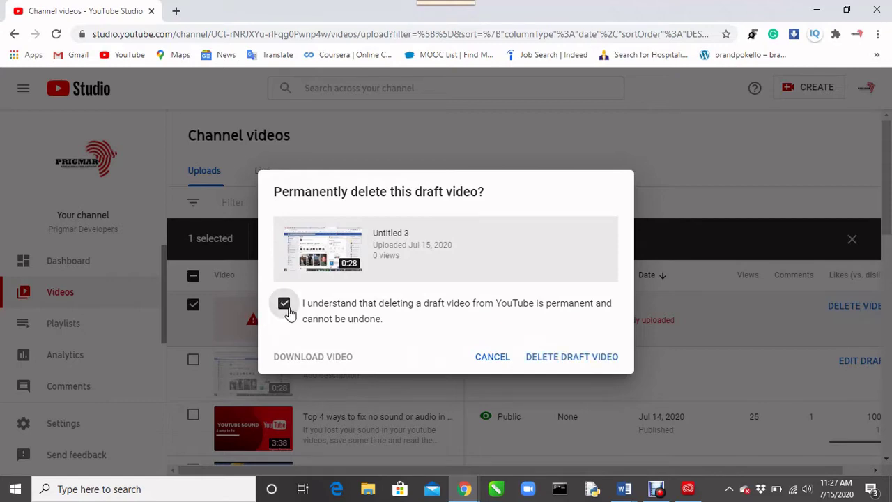
click(558, 359)
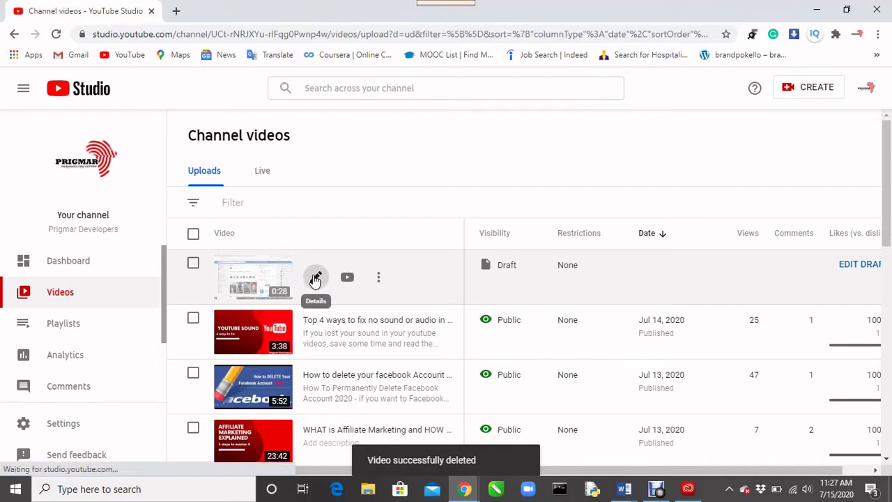
Open the details of the Untitled 3 draft and replace its title with "How to upload a video youtube"
click(315, 279)
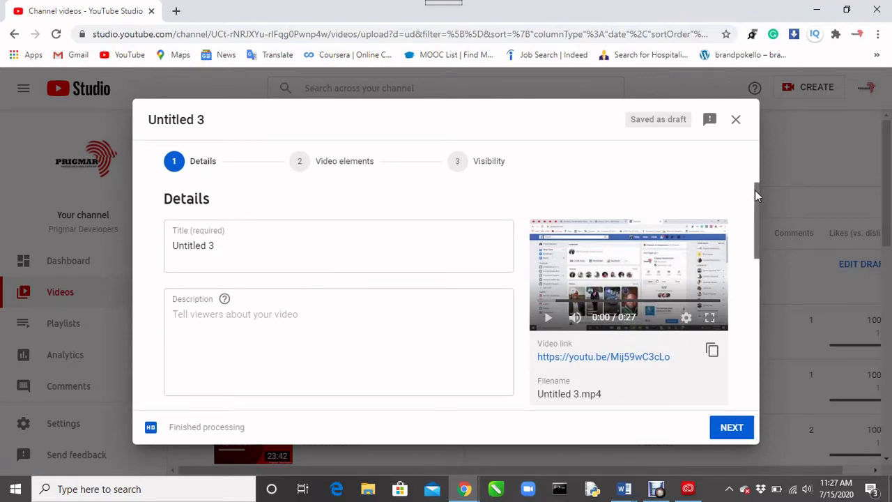
mouse_move(755, 190)
mouse_down()
mouse_move(754, 236)
mouse_move(749, 190)
mouse_up()
click(221, 245)
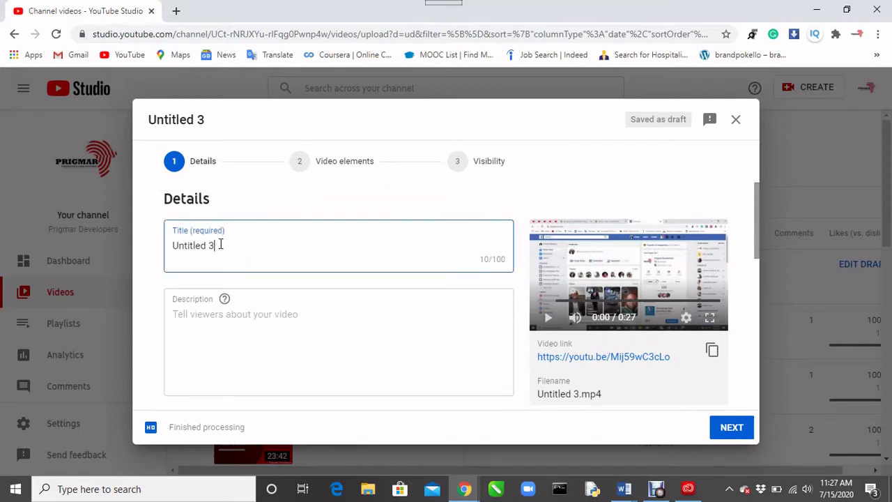
triple_click(220, 244)
key(BackSpace)
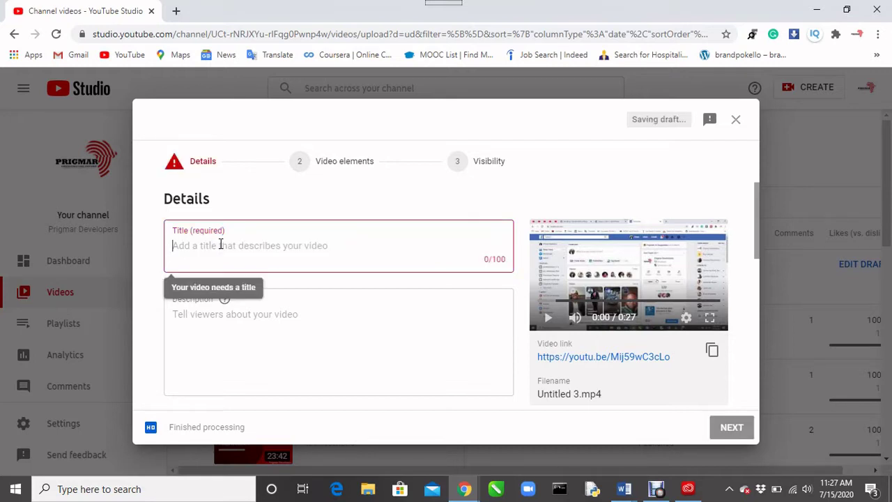
text(How )
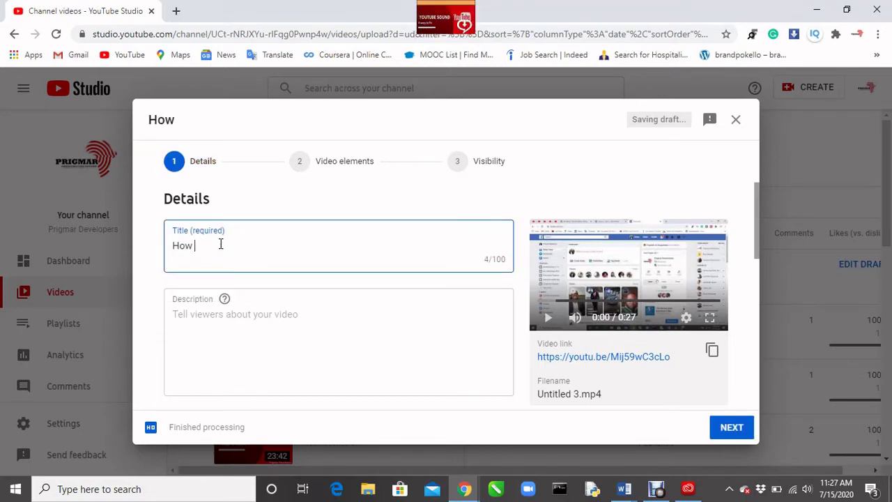
text(you)
key(BackSpace)
key(BackSpace)
key(BackSpace)
text(t)
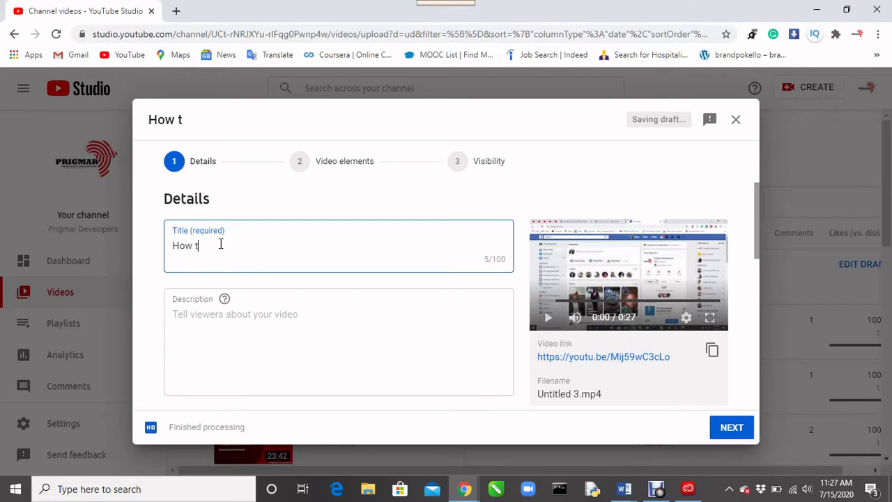
text(o upload a viso)
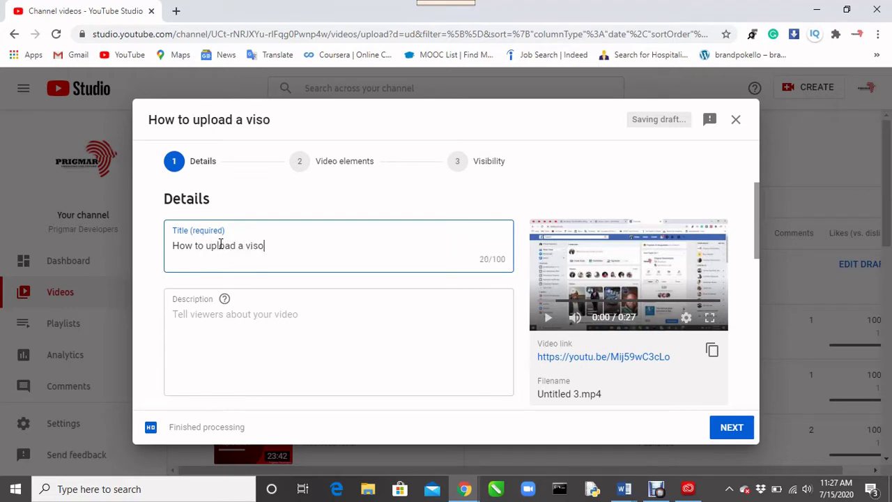
key(BackSpace)
key(BackSpace)
text(deo you)
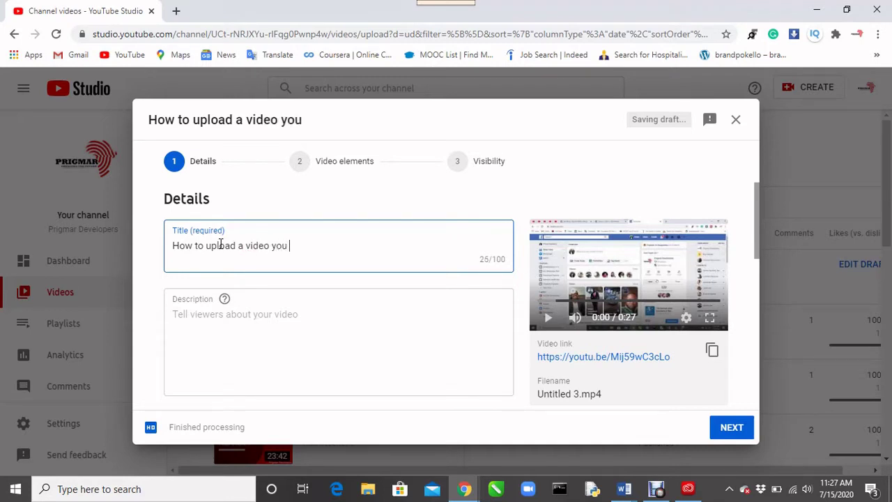
text( b)
key(BackSpace)
key(BackSpace)
text(tube)
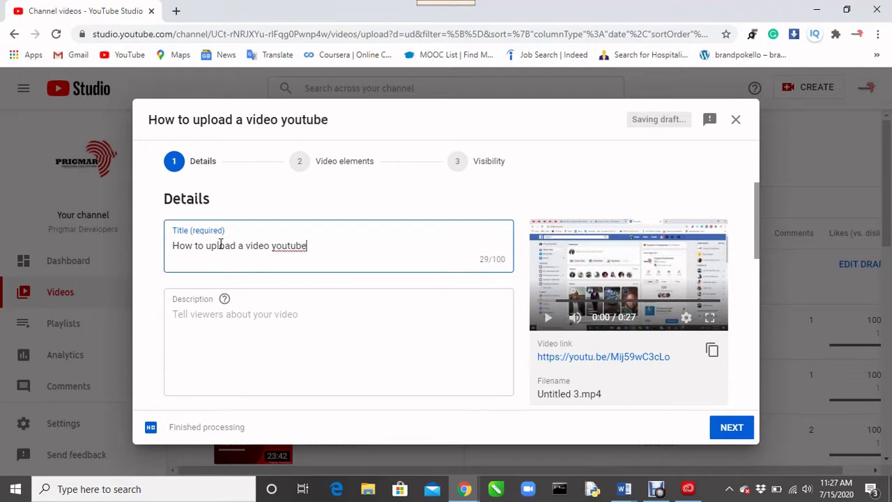
Copy the title text and paste it six times in a row into the video's description
drag(314, 251, 172, 255)
key(ctrl+c)
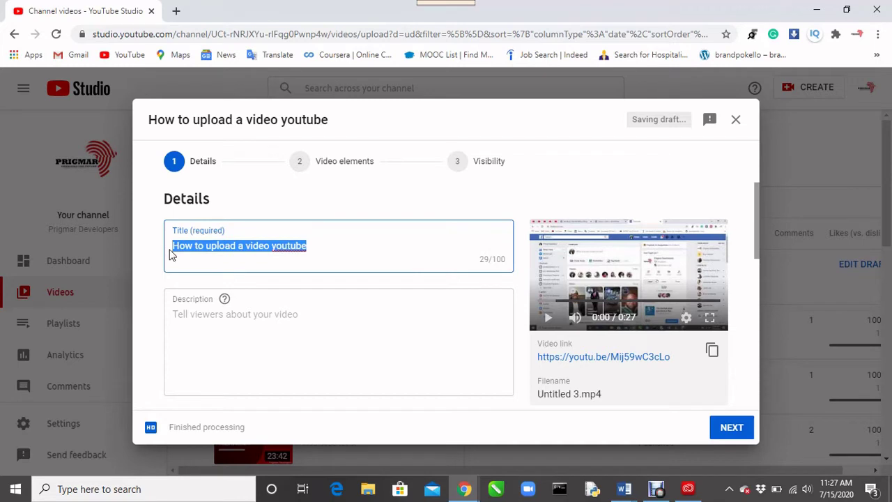
click(219, 334)
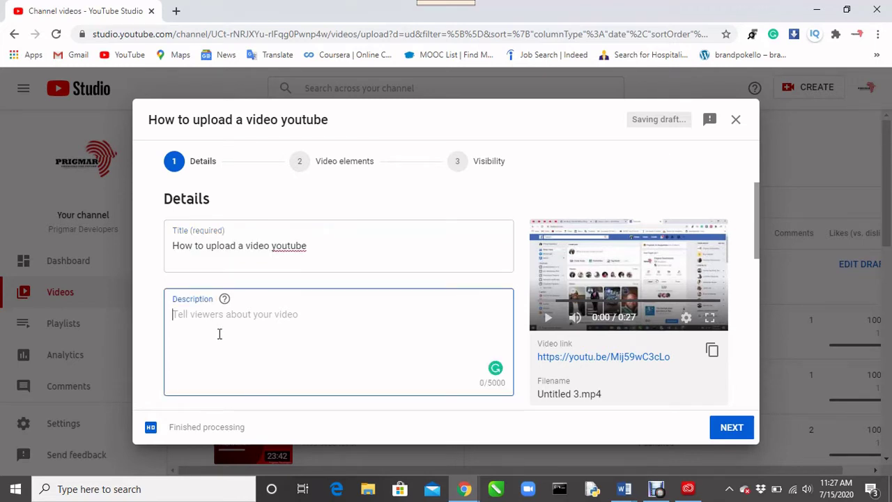
key(ctrl+v)
key(ctrl+v)
key(ctrl+v)
key(ctrl+v)
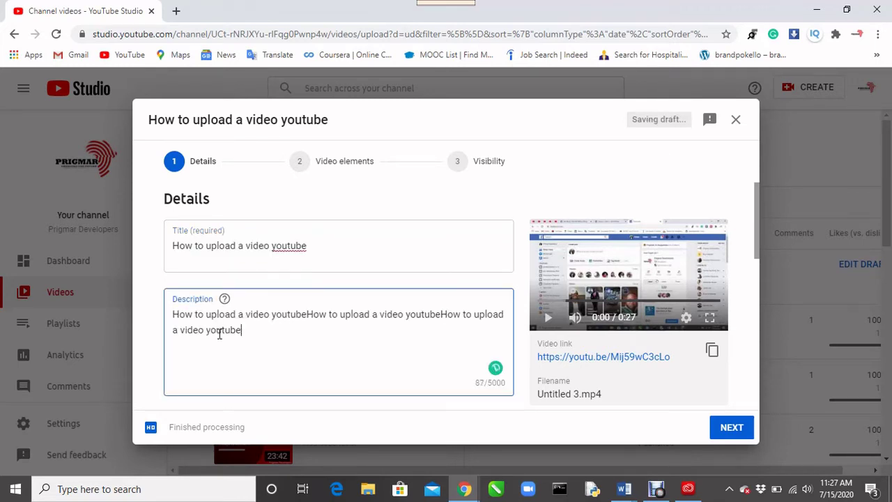
key(ctrl+v)
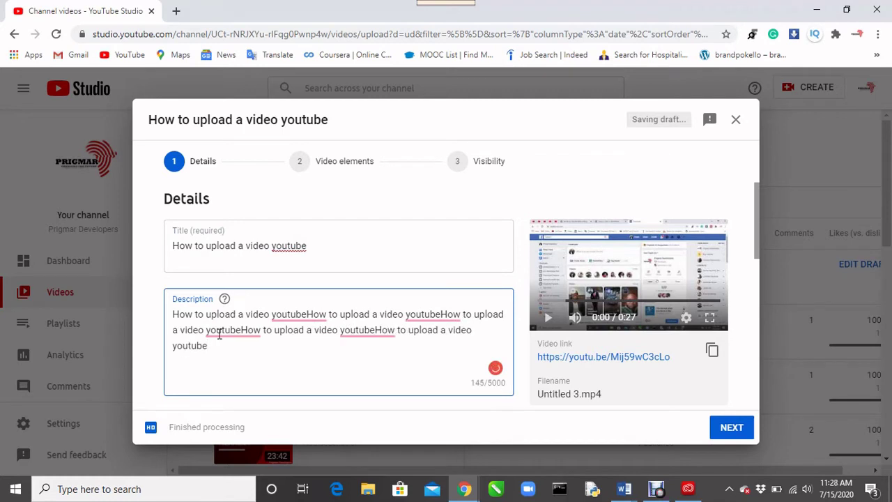
key(ctrl+v)
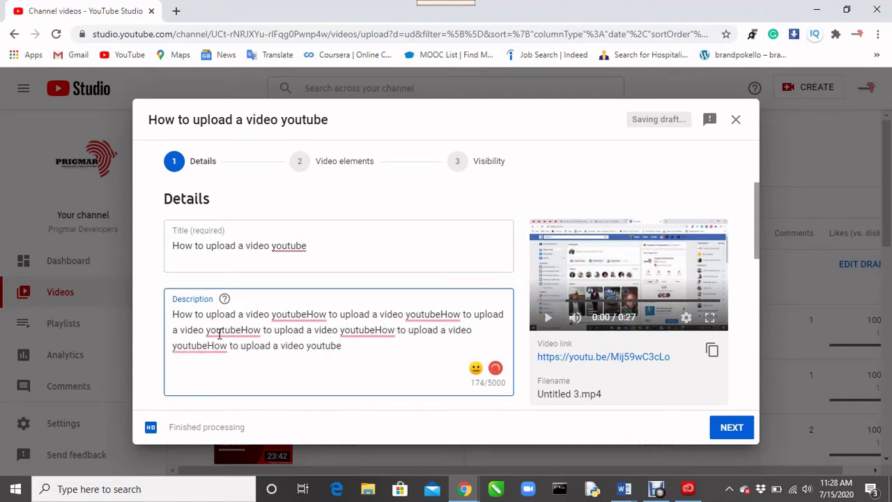
Add "follow us on facebook:" to the description, separated from the pasted text by a blank line
key(Return)
key(Return)
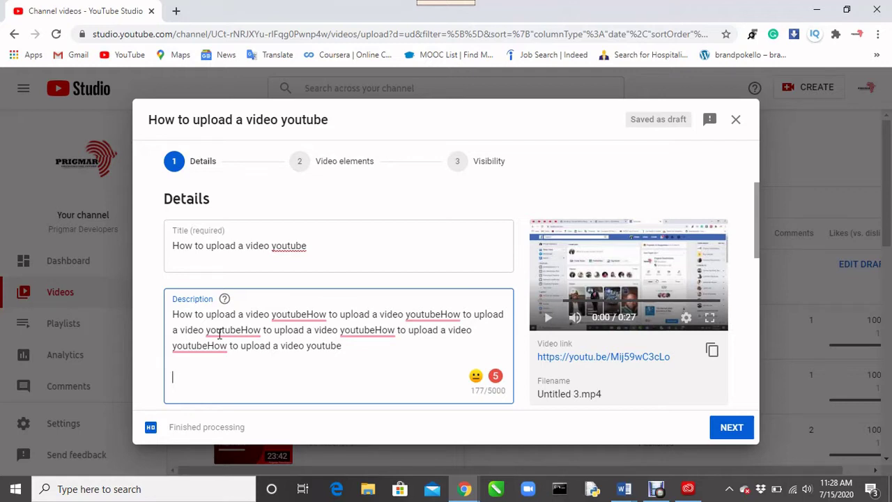
text(follow )
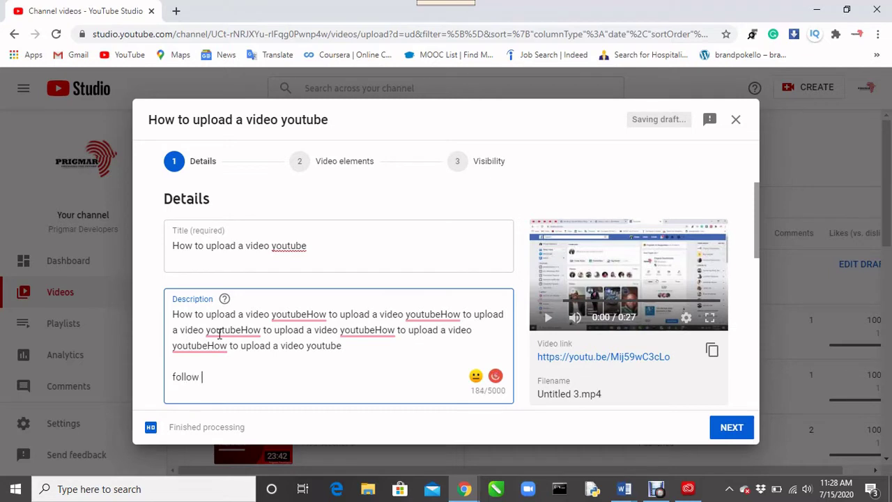
text(us on facebook:)
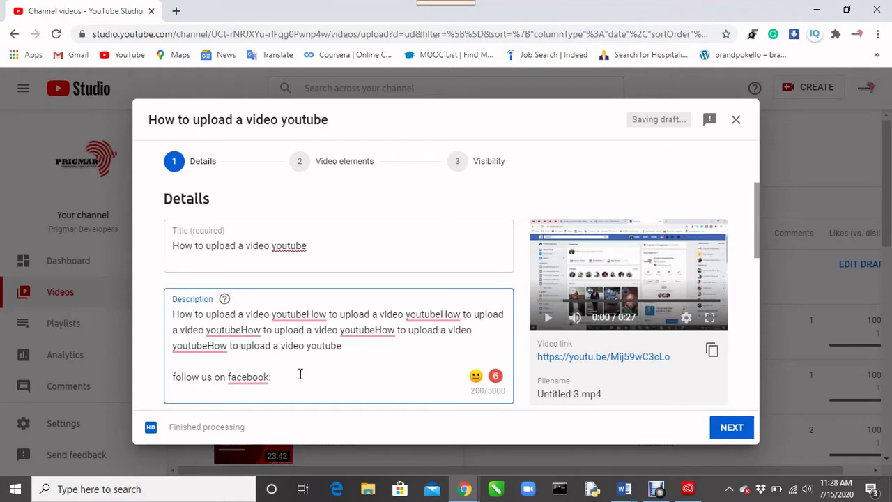
mouse_move(268, 376)
Upload the image "Red and White Modern Corporate Sports Youtube Outro (2)" from the Downloads folder as the custom thumbnail
drag(757, 217, 757, 266)
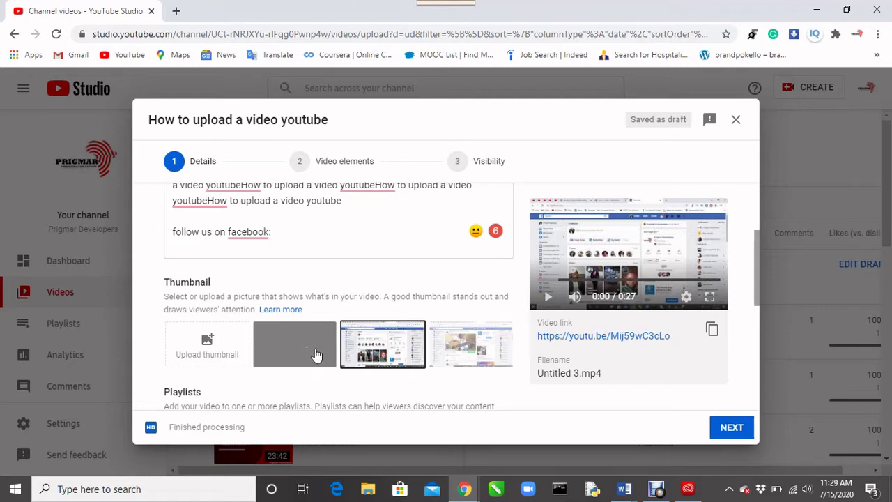
click(209, 350)
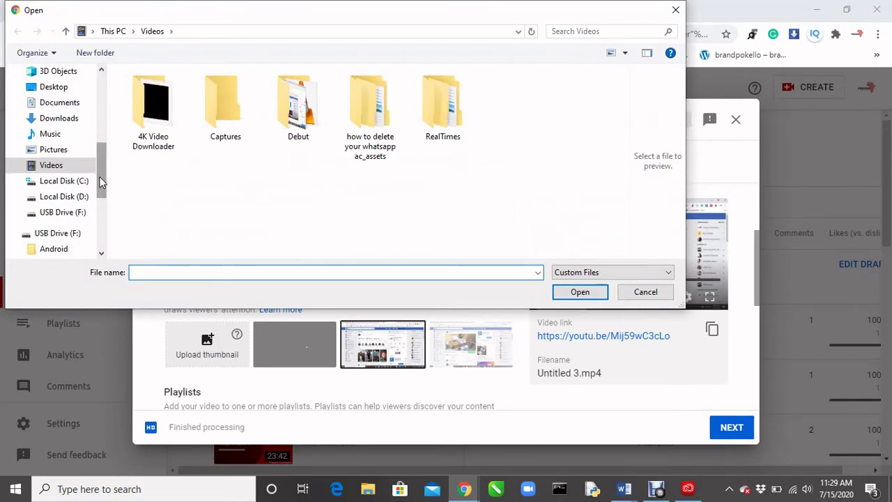
click(60, 120)
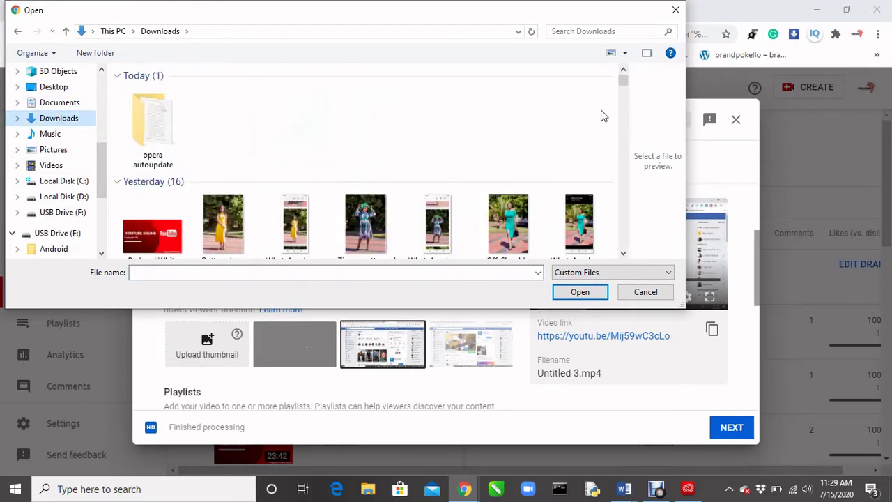
click(170, 242)
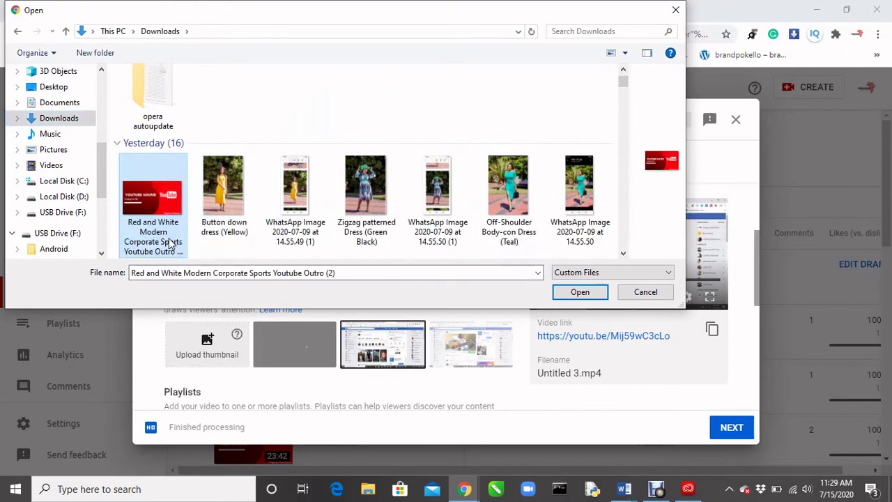
click(579, 293)
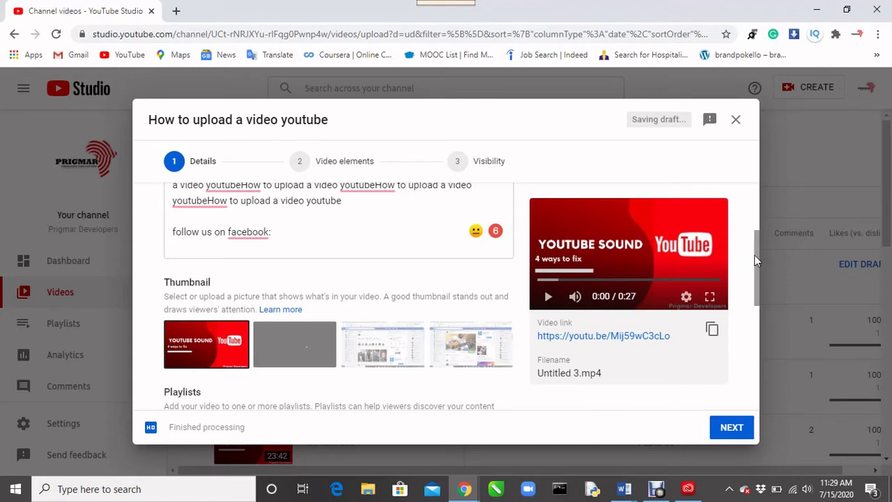
Add the video to the "How to use youtube effectively" playlist
drag(755, 257, 756, 309)
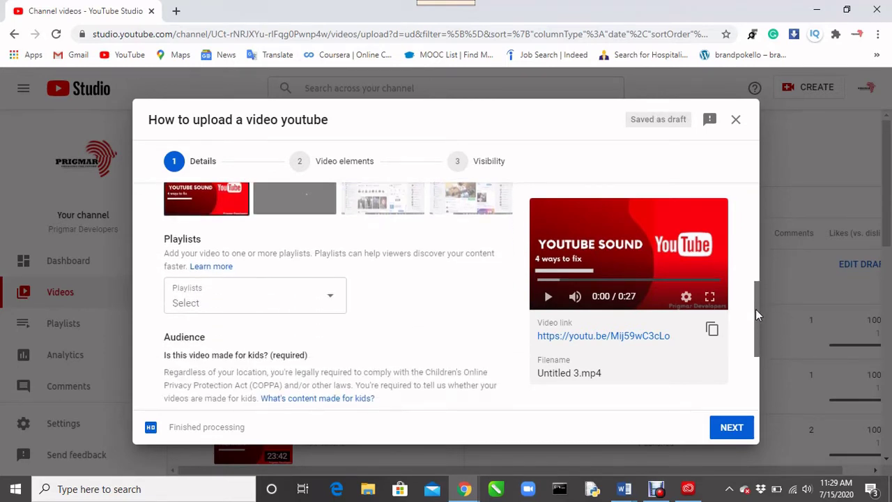
click(277, 300)
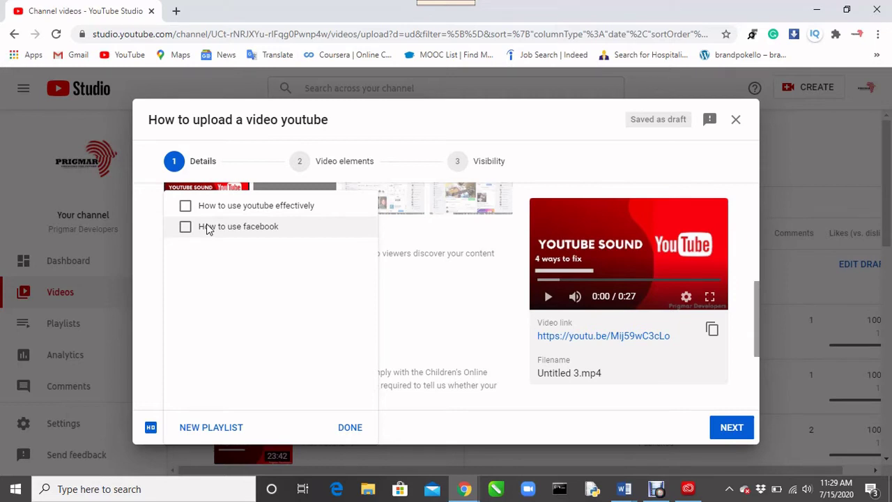
click(185, 207)
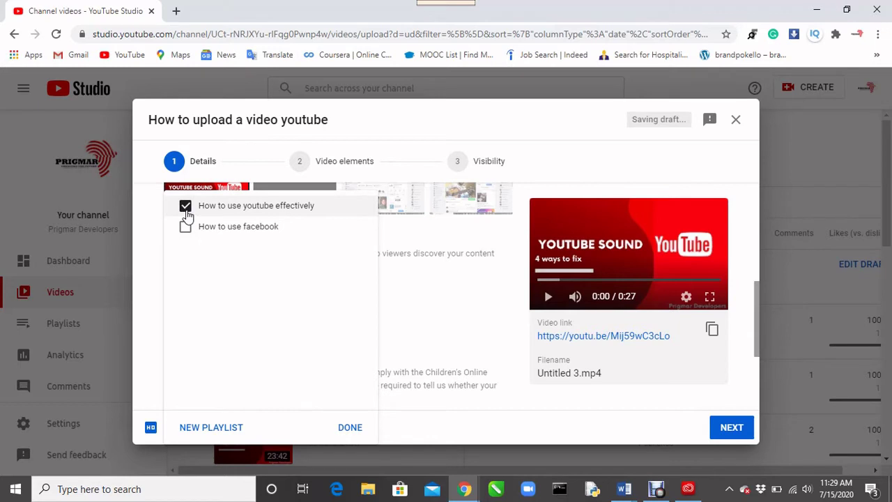
click(349, 427)
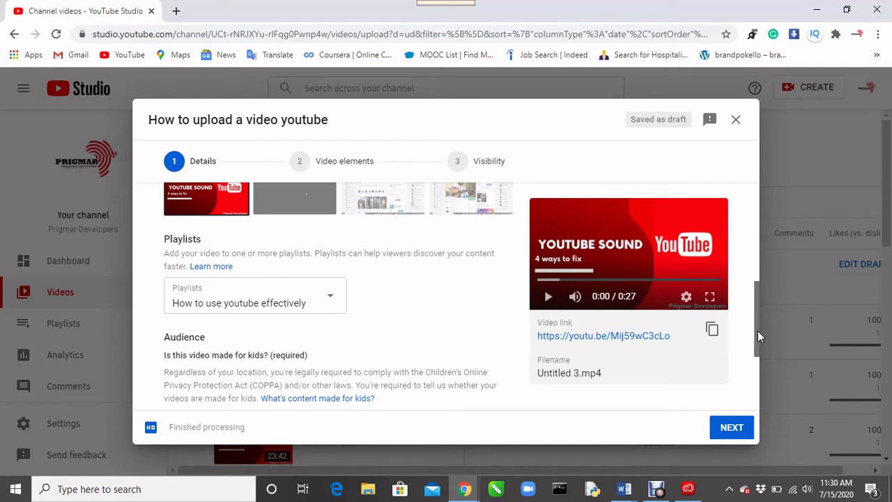
Declare the video not made for kids and set its age restriction to not limit it to viewers over 18
drag(758, 331, 755, 363)
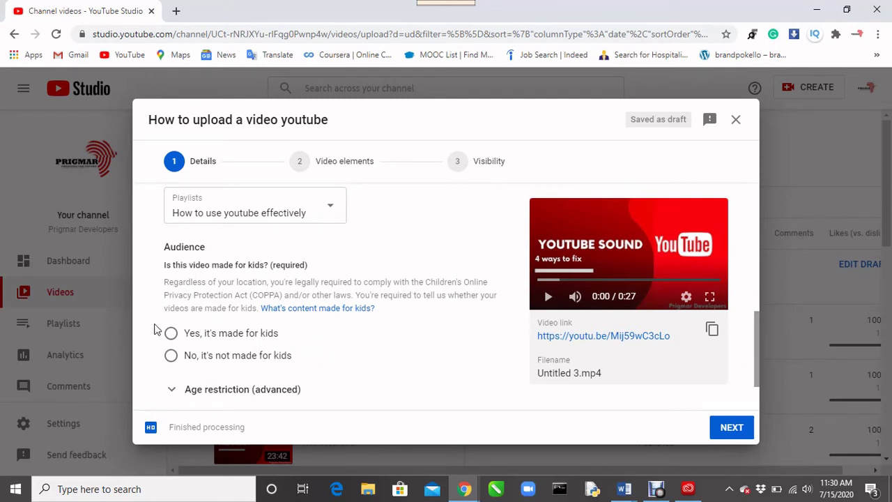
click(172, 357)
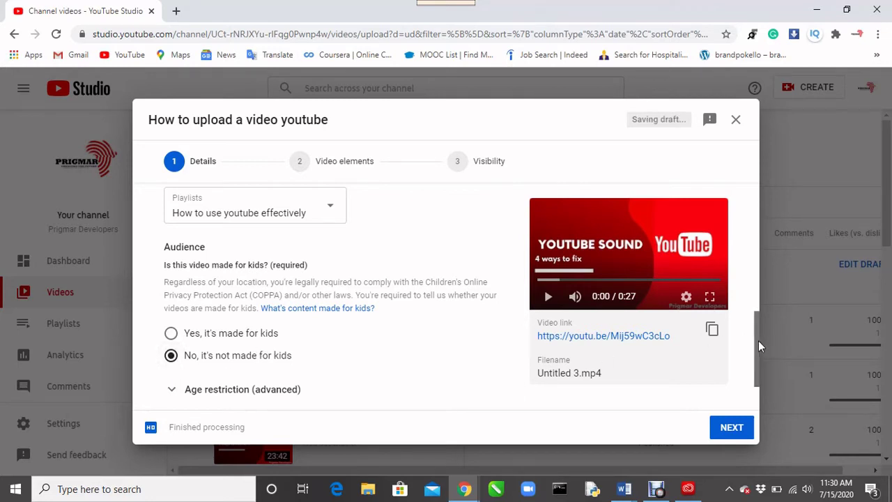
drag(758, 340, 756, 357)
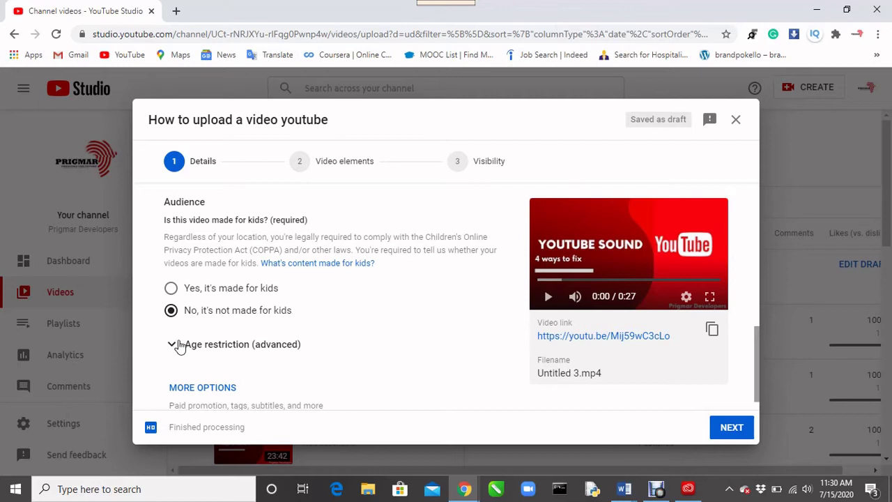
click(185, 345)
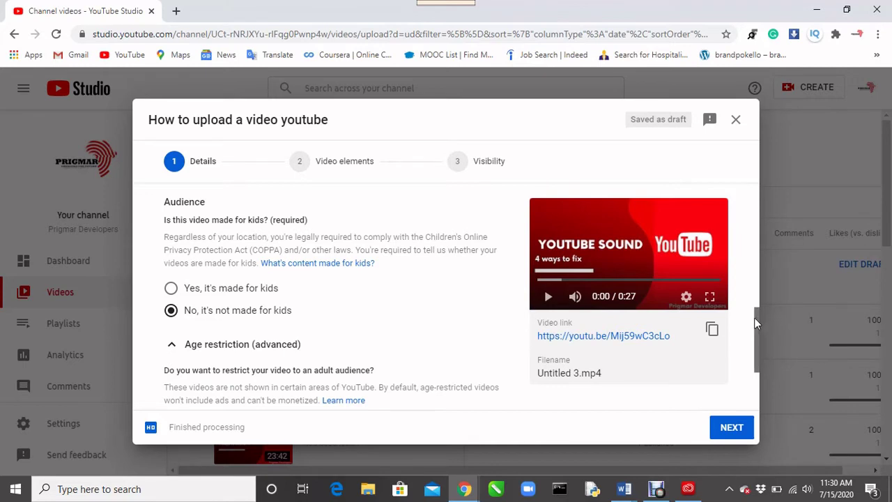
drag(755, 318, 752, 344)
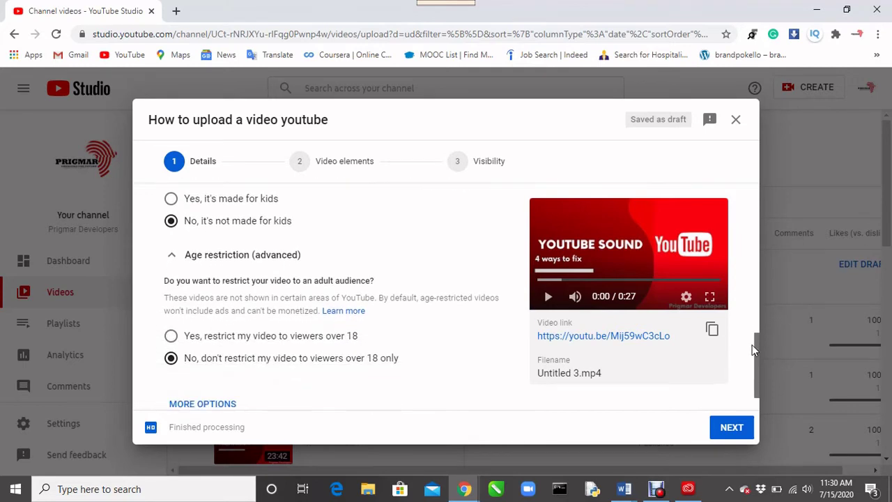
click(172, 334)
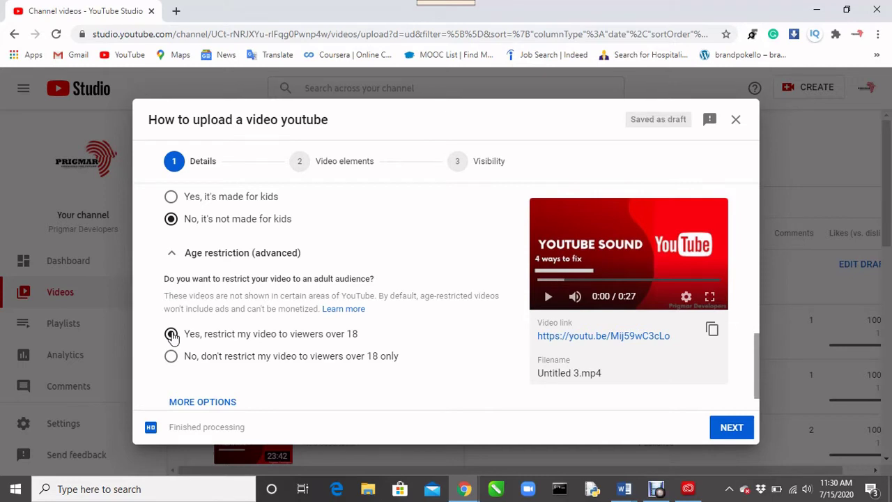
click(172, 358)
Reveal the additional upload options and add the tag "how to" to the video
scroll(755, 374, down, 1)
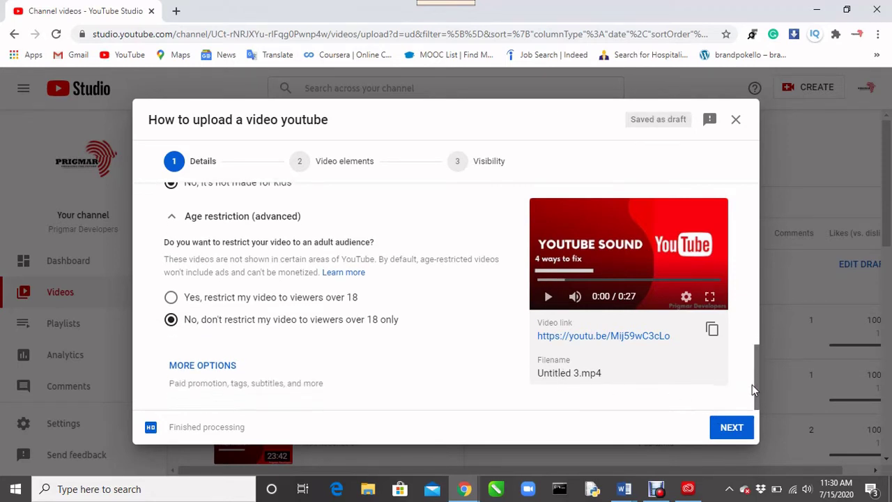
click(213, 368)
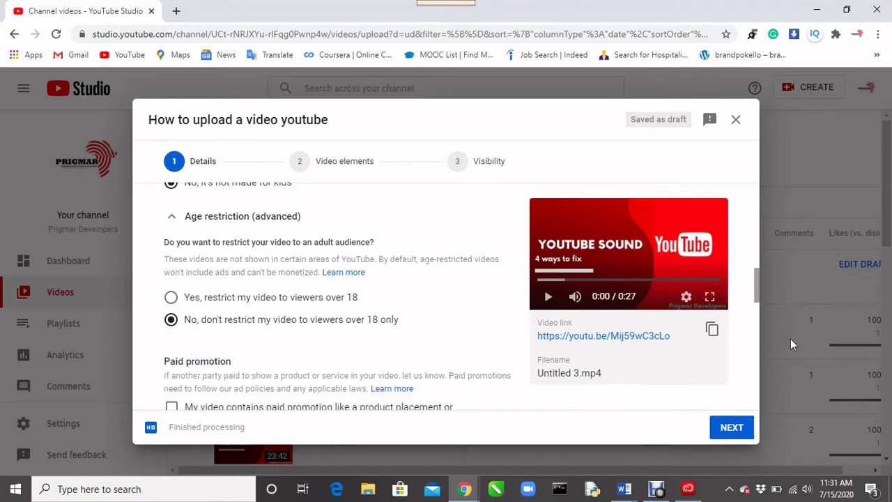
drag(756, 293, 754, 322)
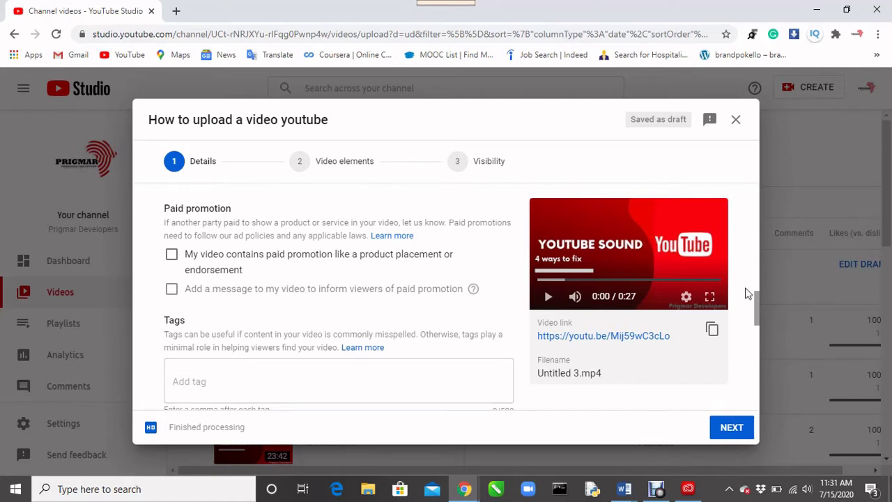
drag(755, 295, 755, 308)
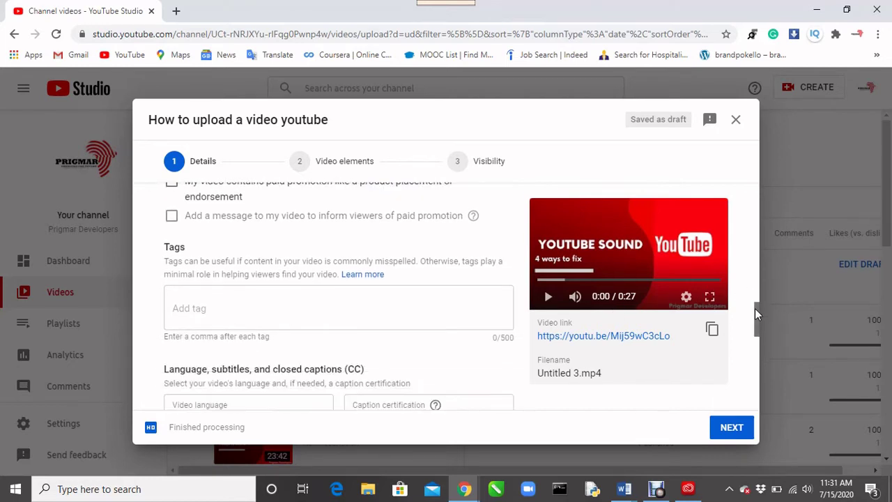
click(237, 302)
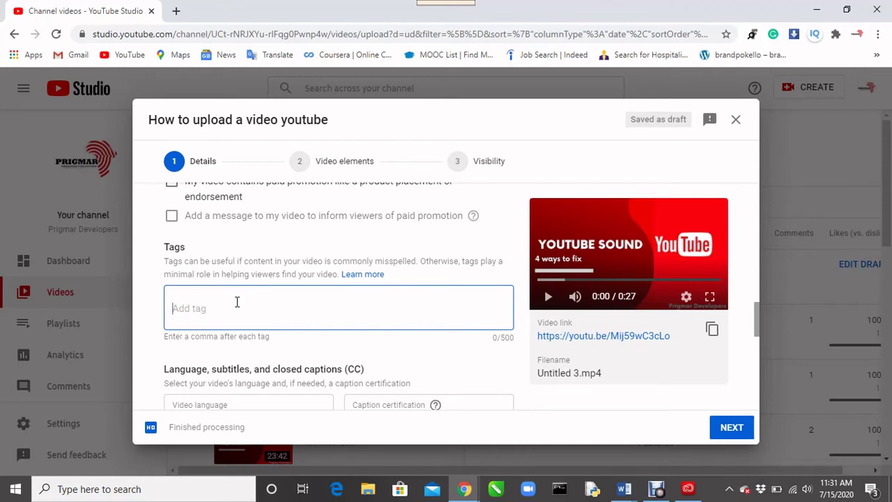
text(how to u)
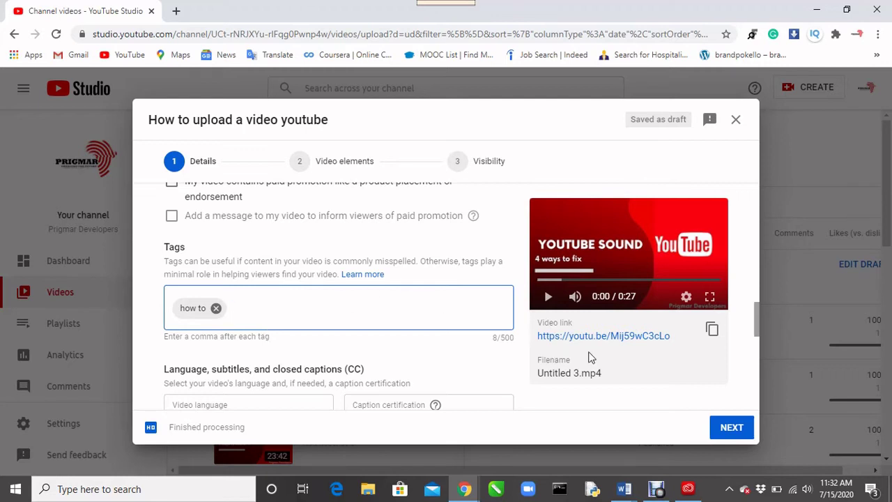
Set the video language to English
drag(757, 319, 750, 335)
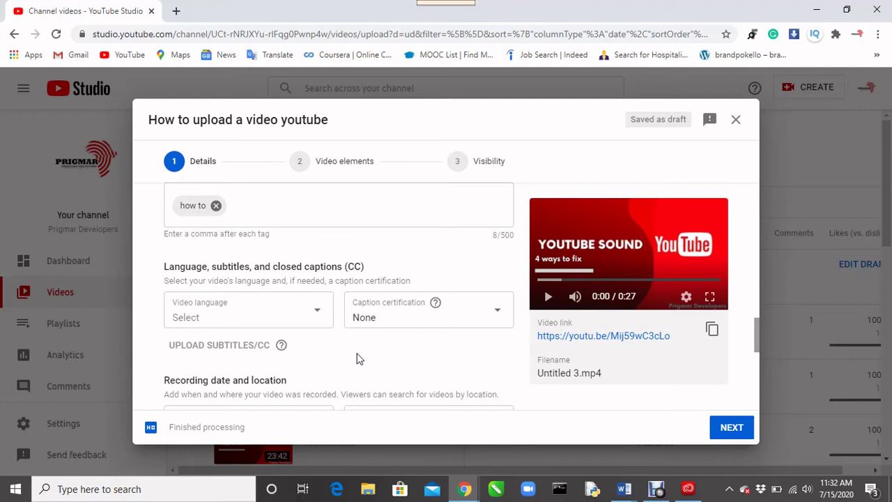
click(311, 321)
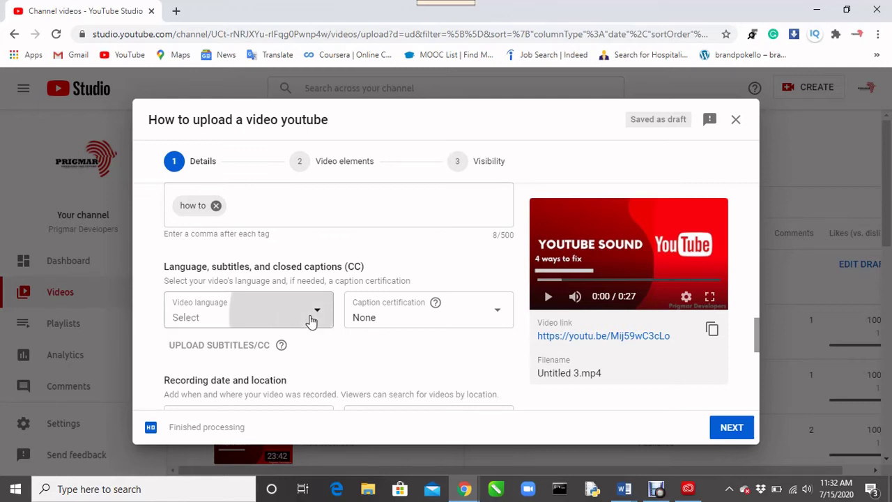
click(312, 320)
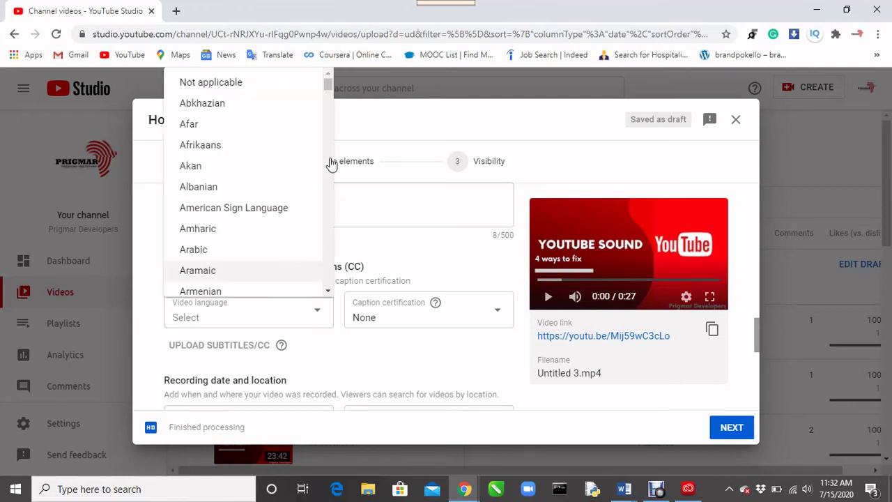
drag(328, 84, 333, 124)
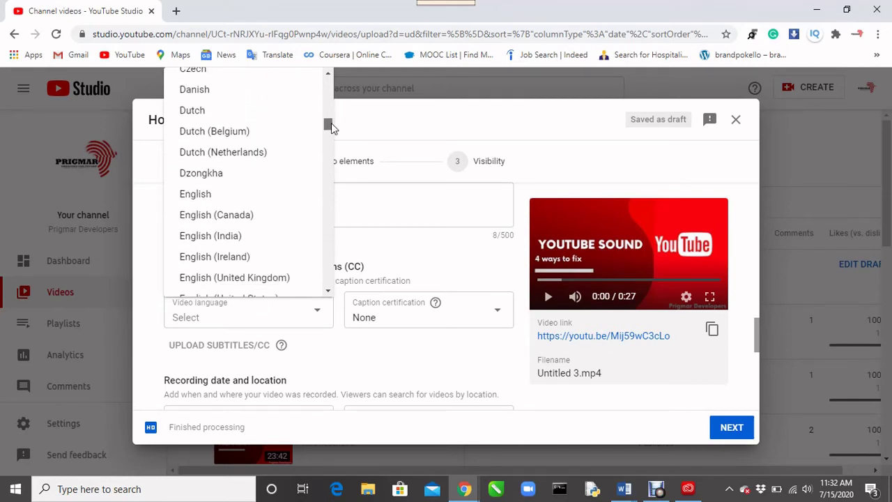
click(237, 196)
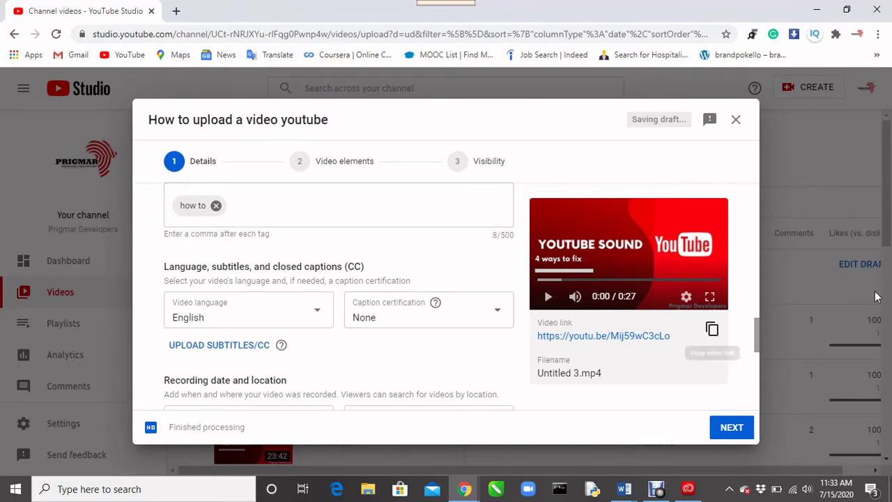
Look up "UA" as the video location and choose UAE
drag(757, 331, 759, 339)
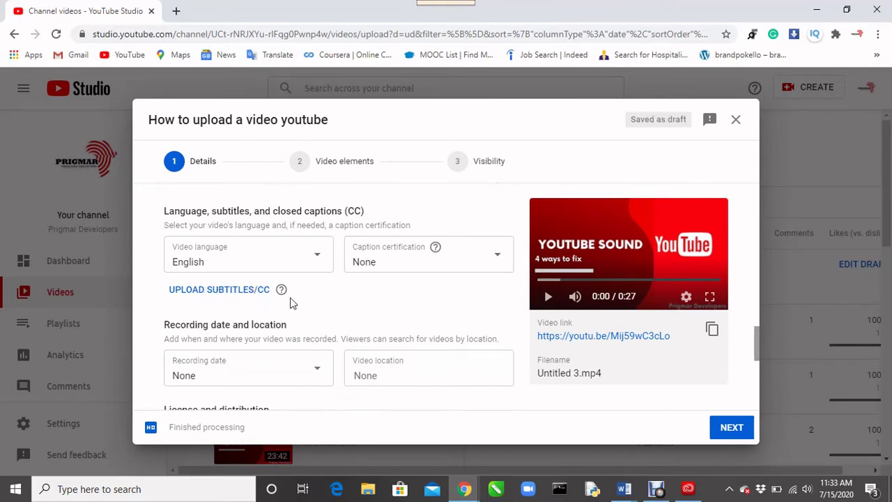
drag(758, 334, 759, 340)
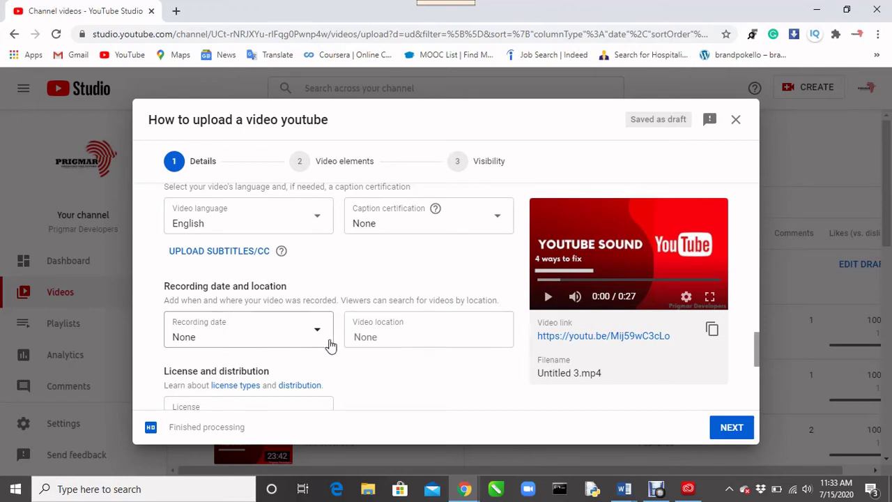
click(385, 335)
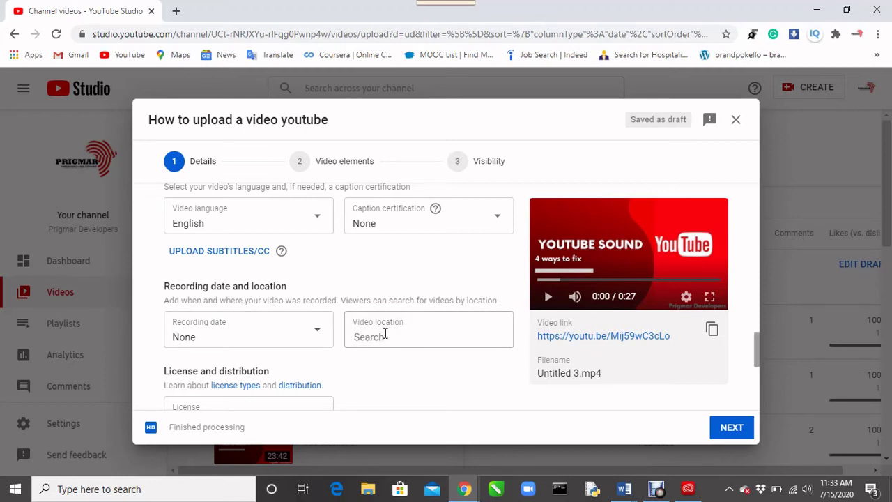
text(UA)
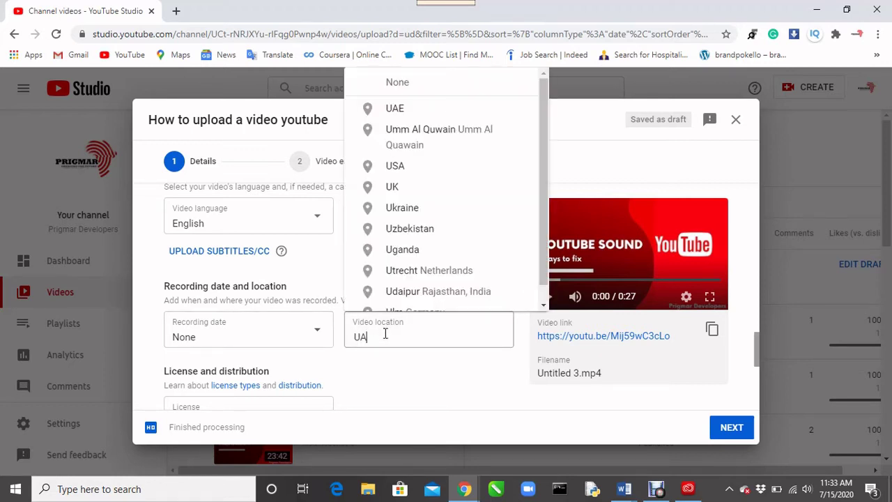
click(425, 139)
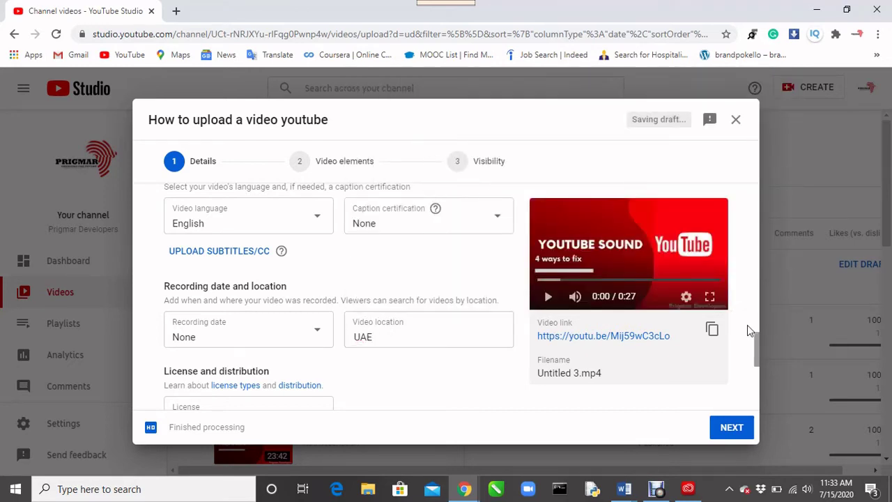
Change the video's license to Creative Commons - Attribution
drag(755, 339, 756, 362)
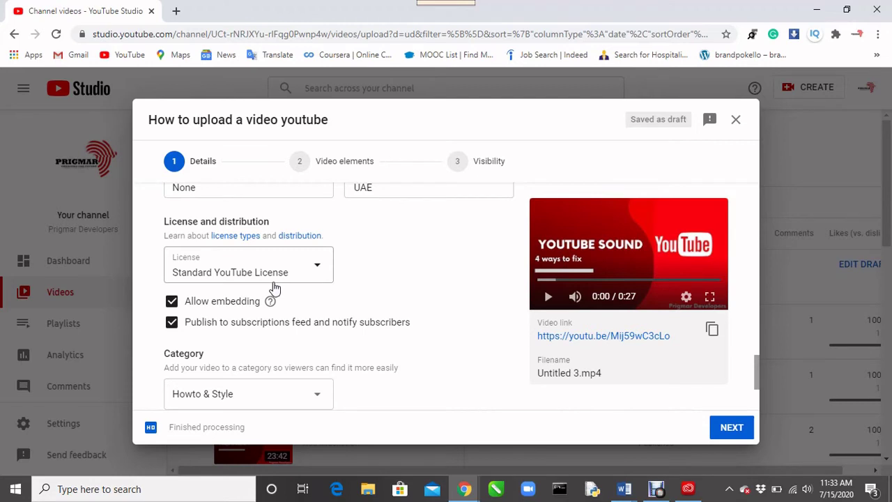
click(319, 271)
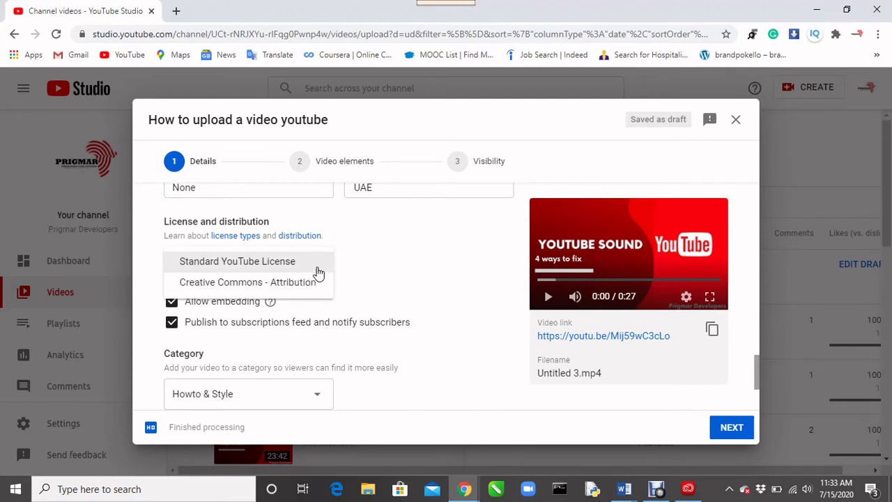
click(256, 282)
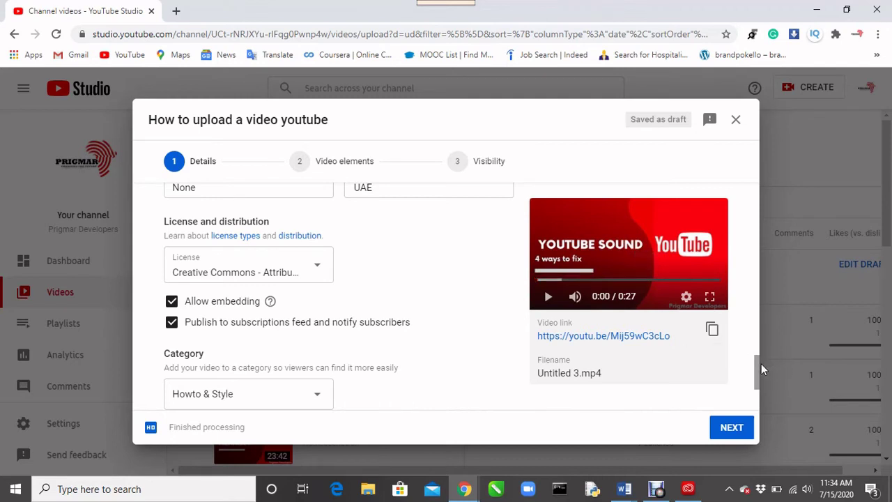
Examine the available options for the video's category and comment visibility
scroll(757, 368, down, 1)
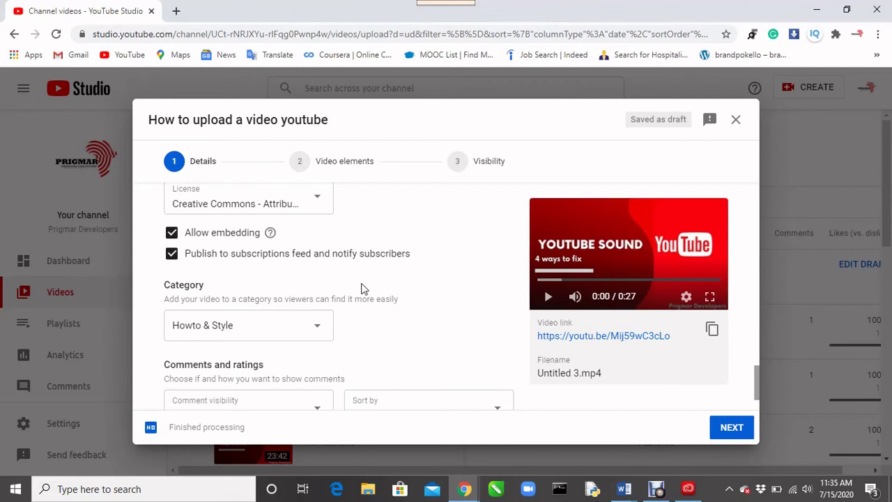
click(320, 331)
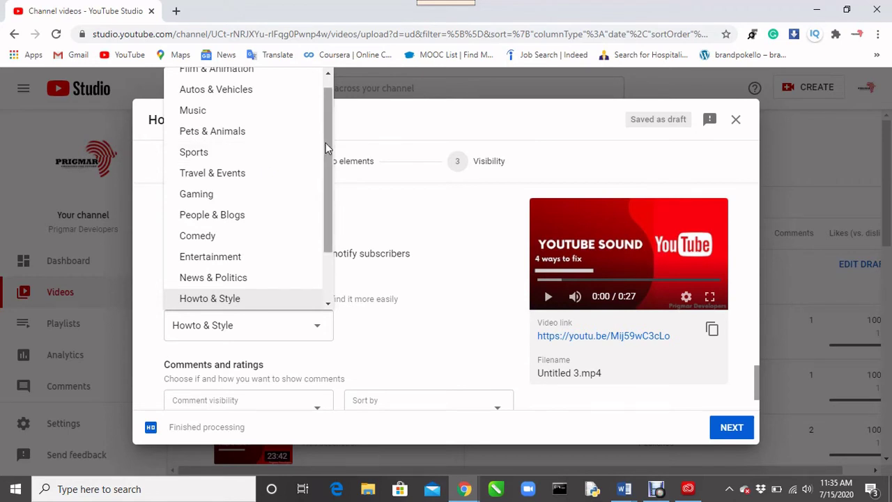
click(447, 301)
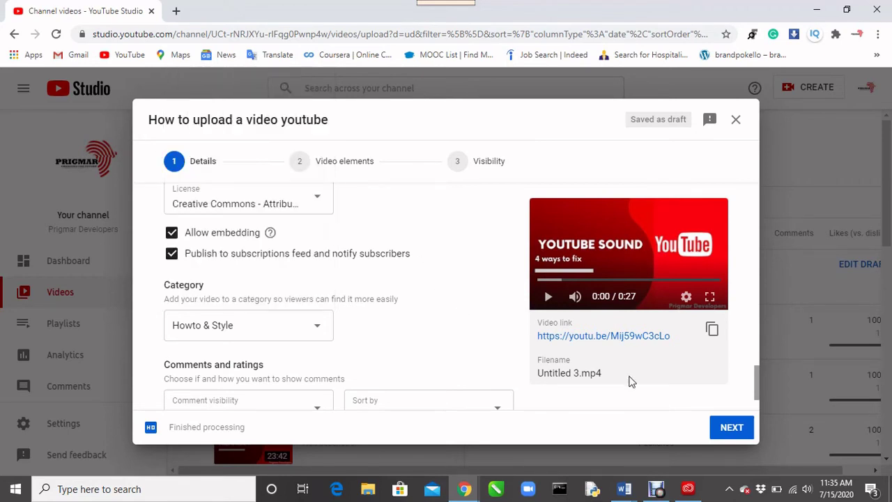
drag(758, 382, 756, 390)
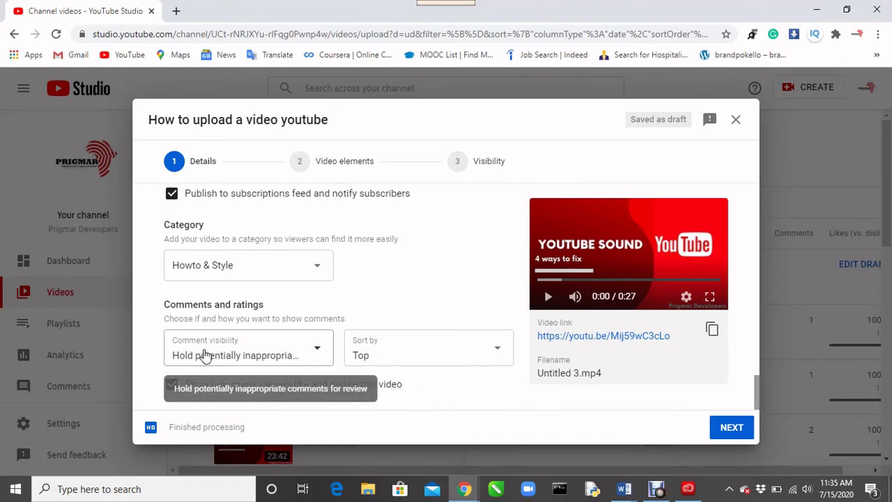
click(313, 351)
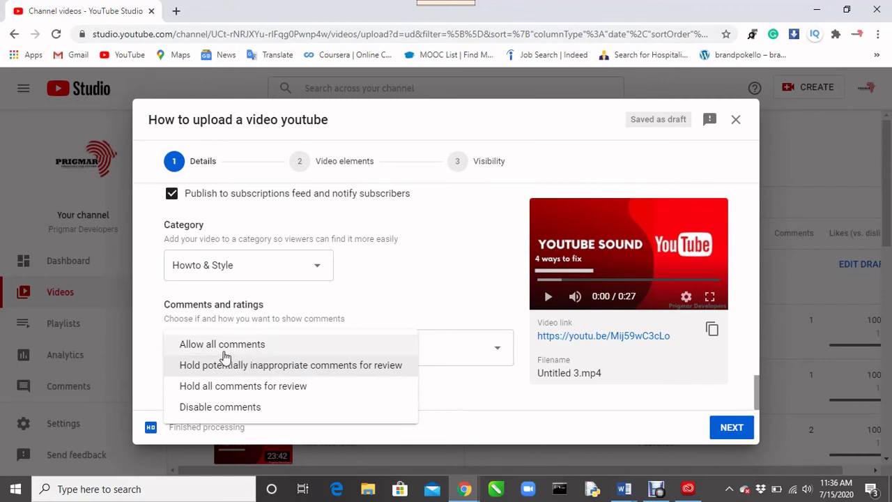
click(470, 411)
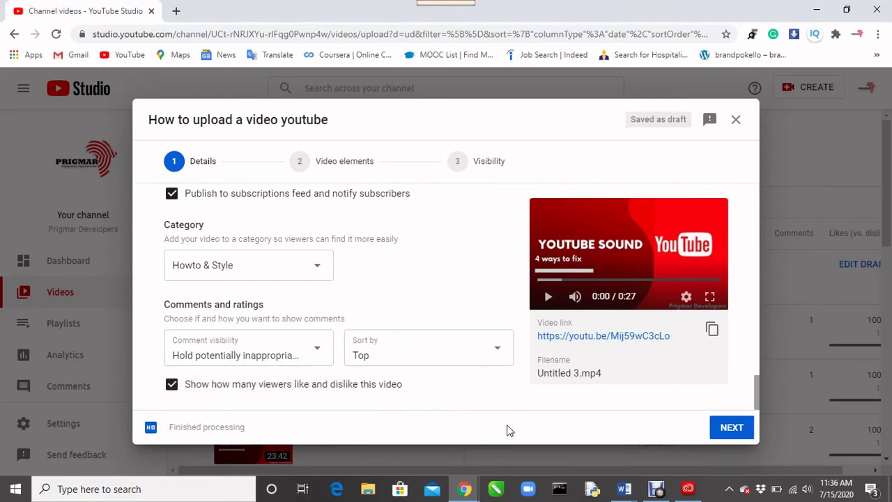
Try sorting the video's comments by Newest and return the sort order to Top
click(437, 371)
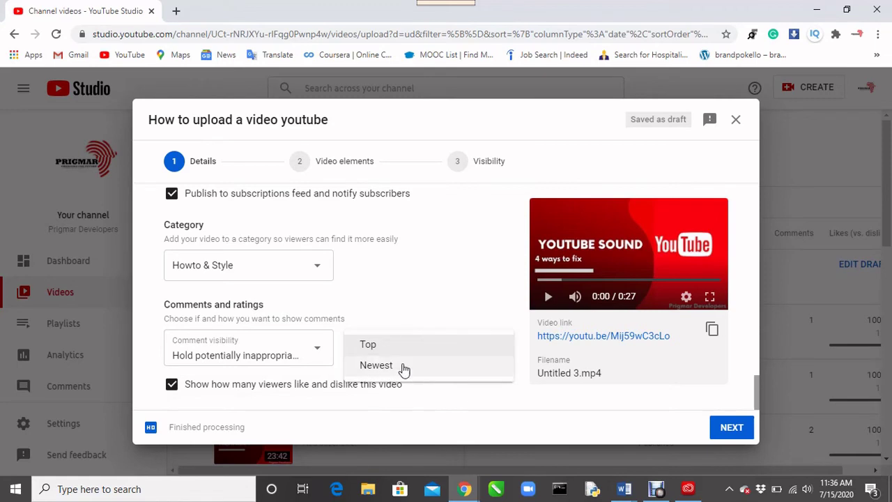
click(404, 370)
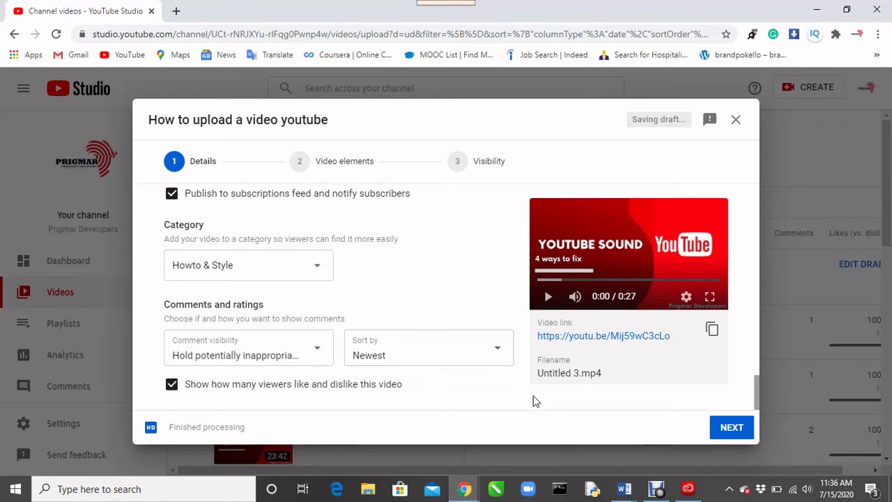
click(499, 360)
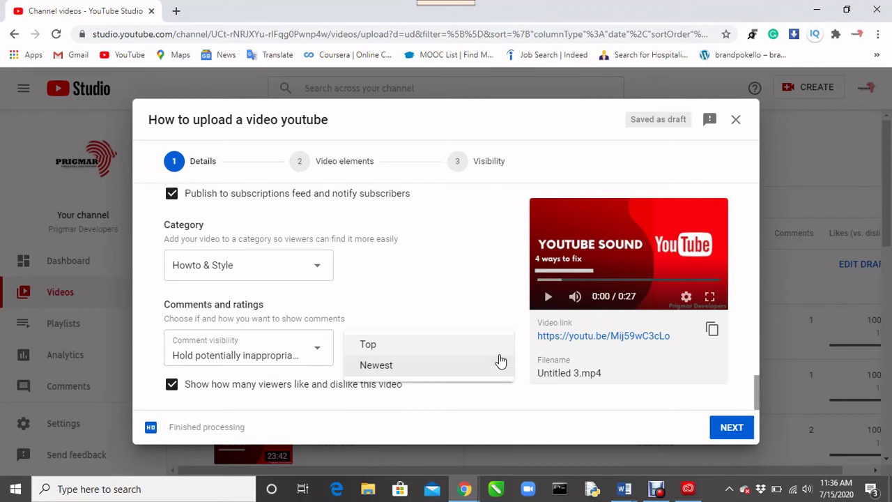
click(445, 351)
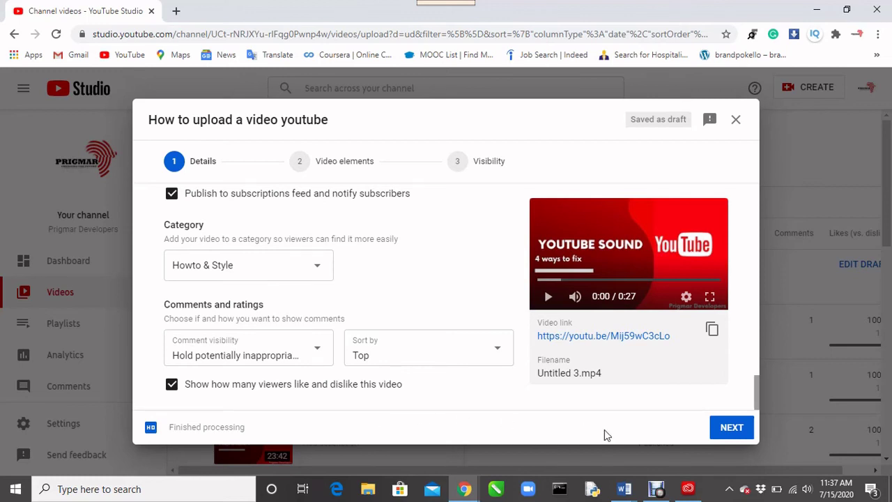
Finish the video details and continue to the Video elements stage of the upload
click(732, 431)
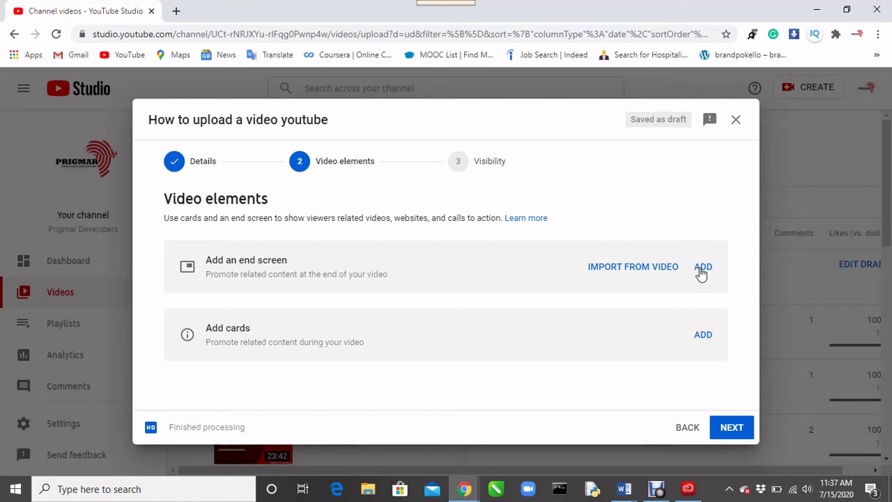
Open the account's own channel page on YouTube in a new browser tab to view its uploads
click(176, 10)
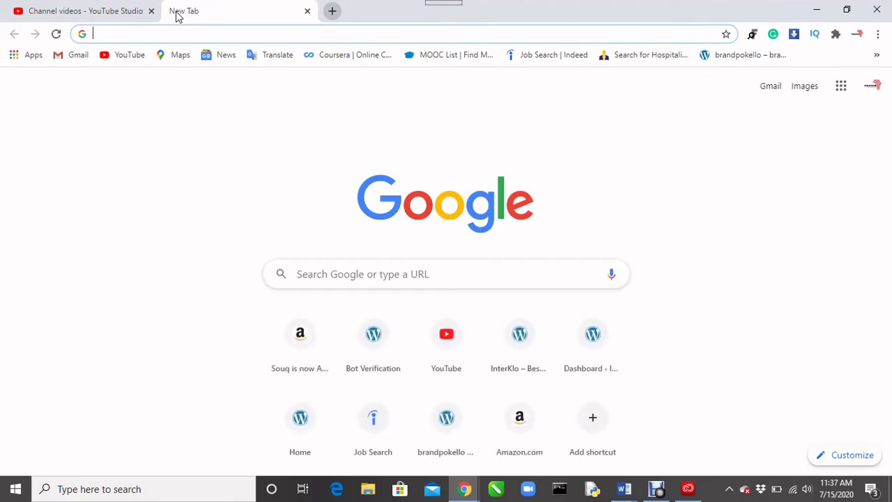
click(449, 340)
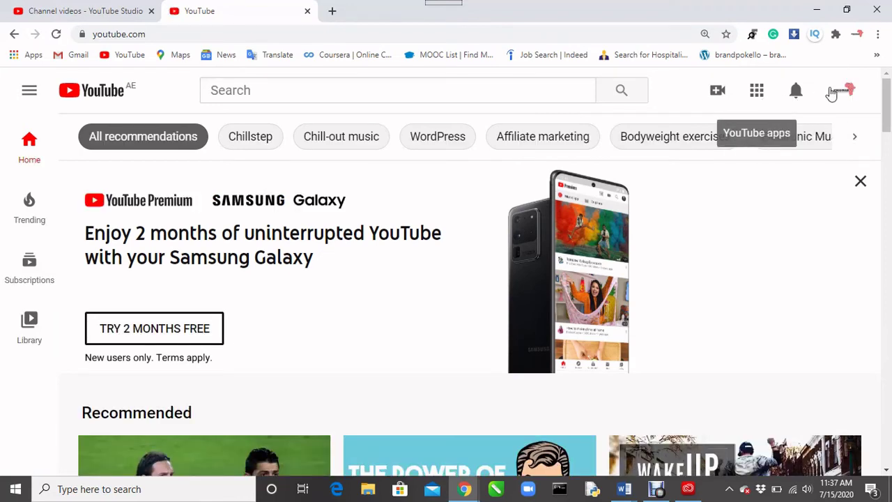
click(849, 92)
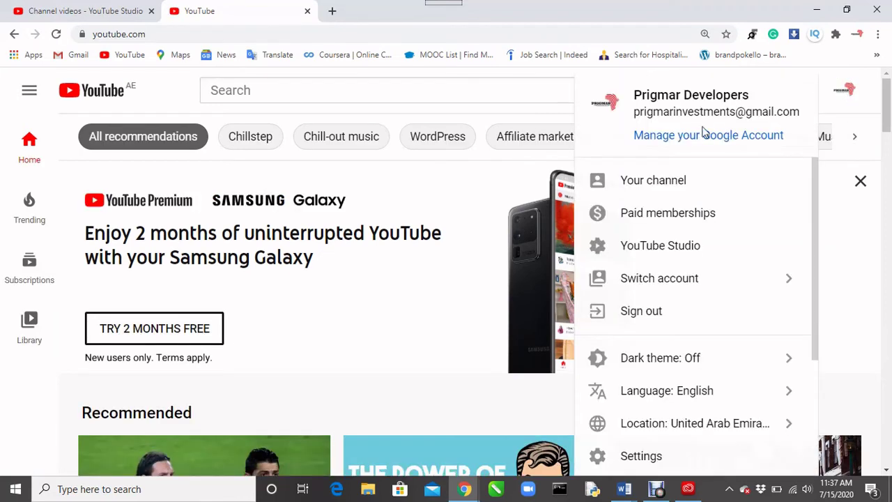
click(673, 183)
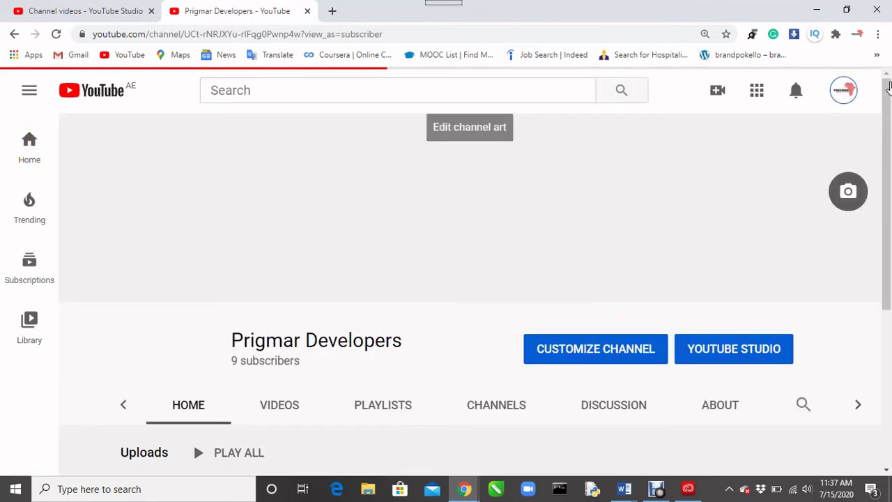
drag(889, 84, 889, 179)
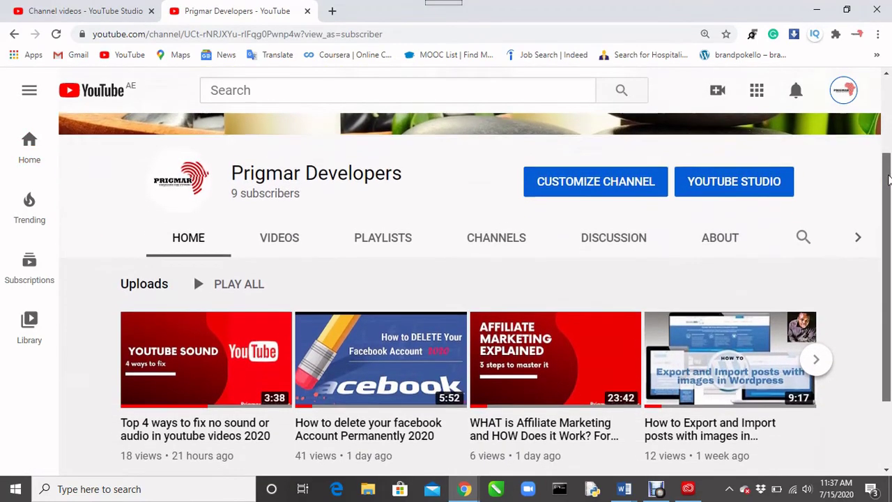
Play the channel's "How to delete your facebook Account Permanently 2020" video near its end and pause it to examine the end screen elements
click(355, 380)
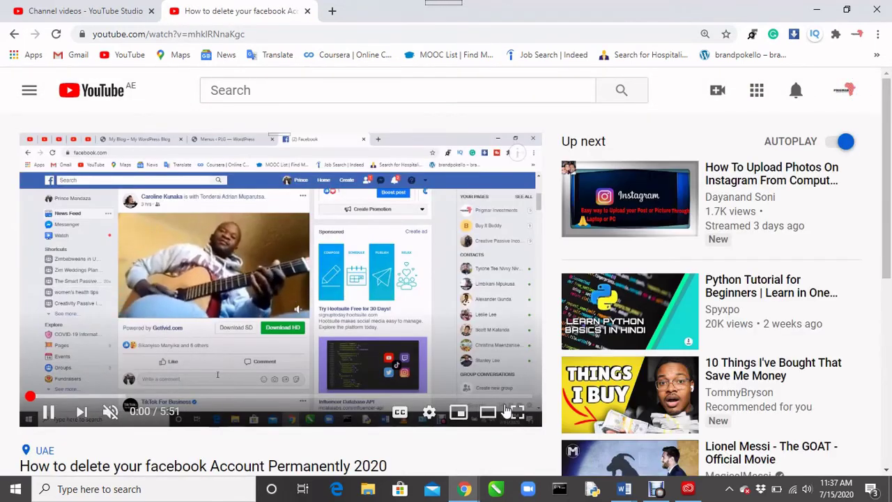
click(508, 397)
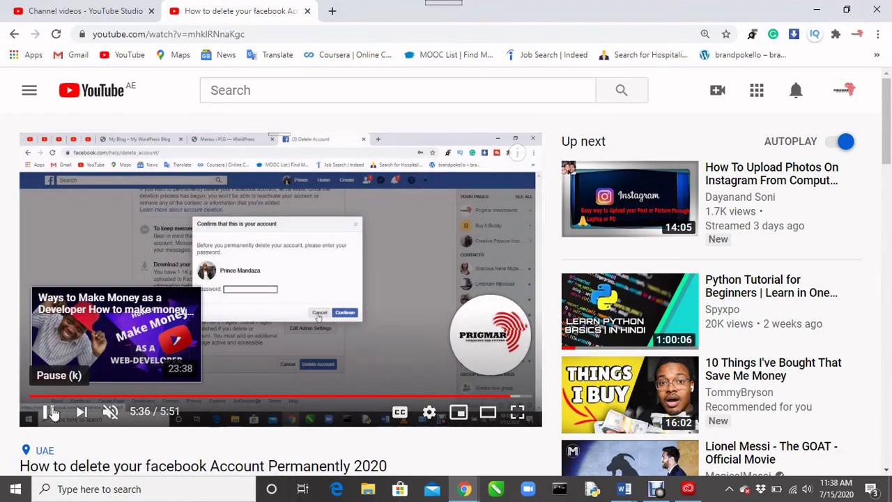
click(53, 412)
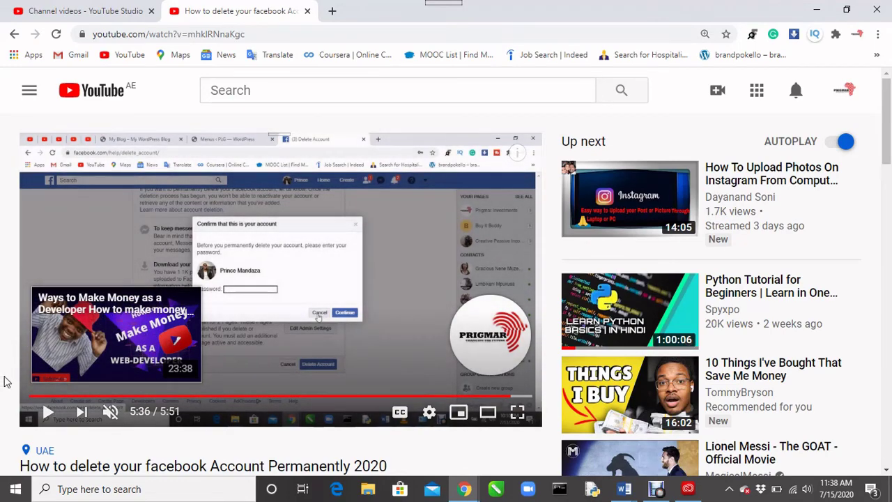
mouse_move(471, 344)
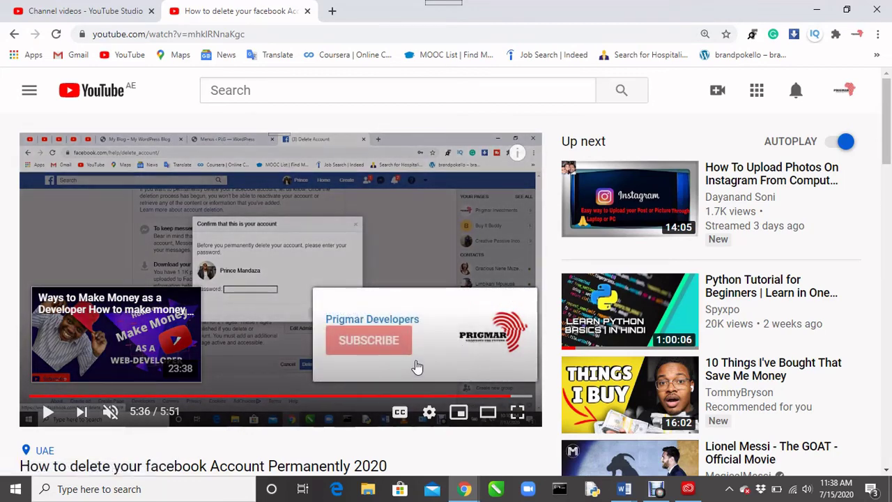
Return to the YouTube Studio upload and add the "1 video, 1 playlist, 1 subscribe" end screen, showing the subscribe element's hovercard outline
click(74, 11)
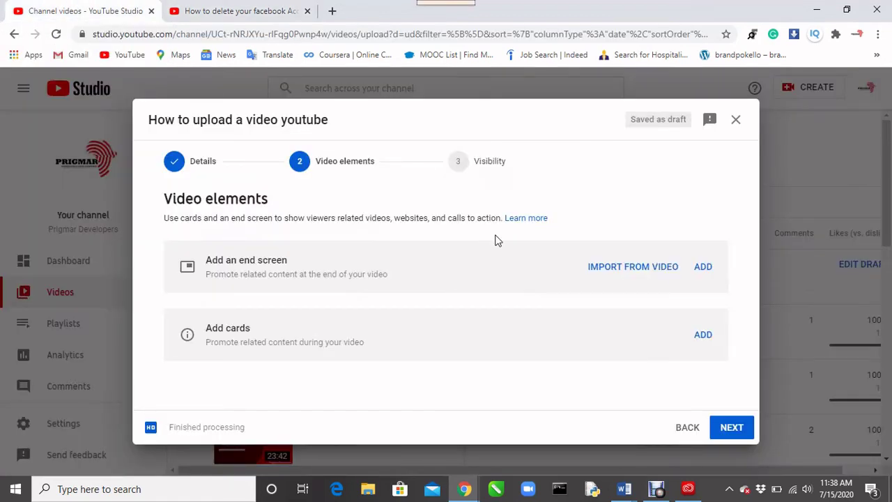
click(704, 270)
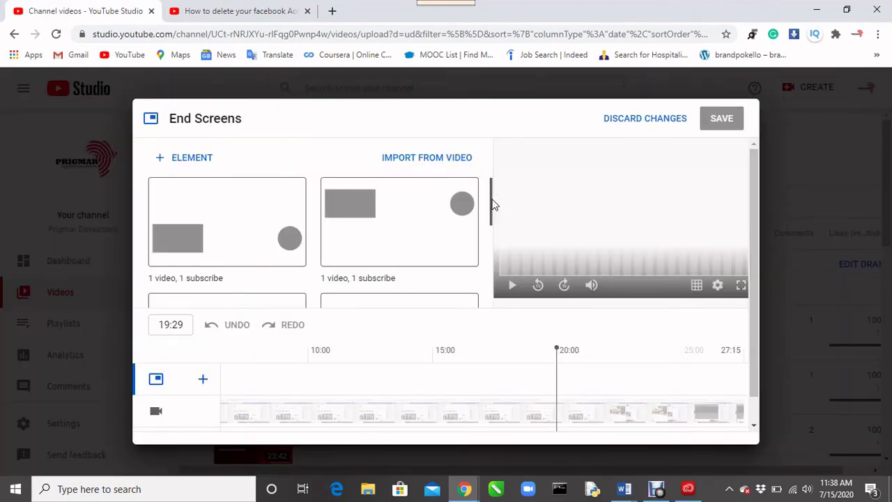
drag(493, 202, 494, 283)
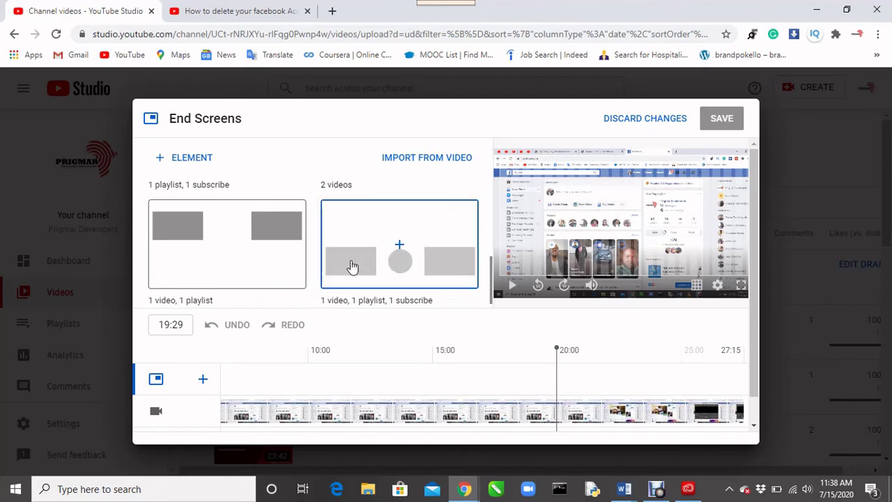
click(399, 264)
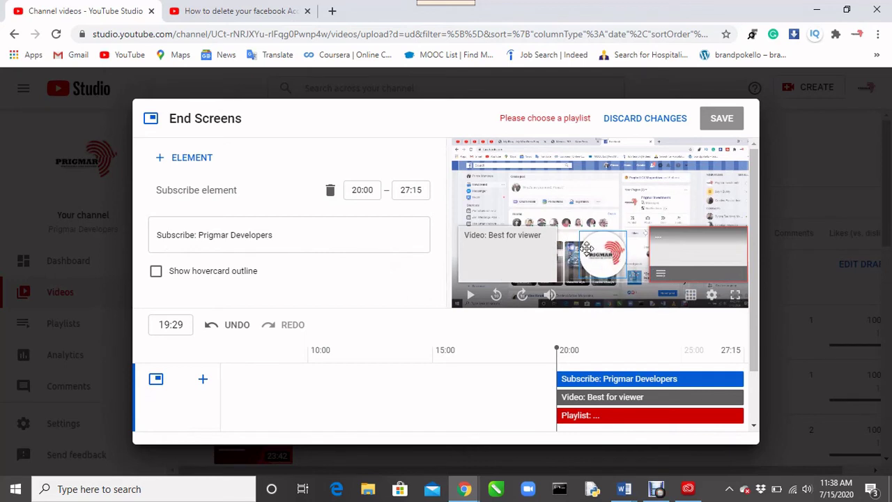
click(155, 271)
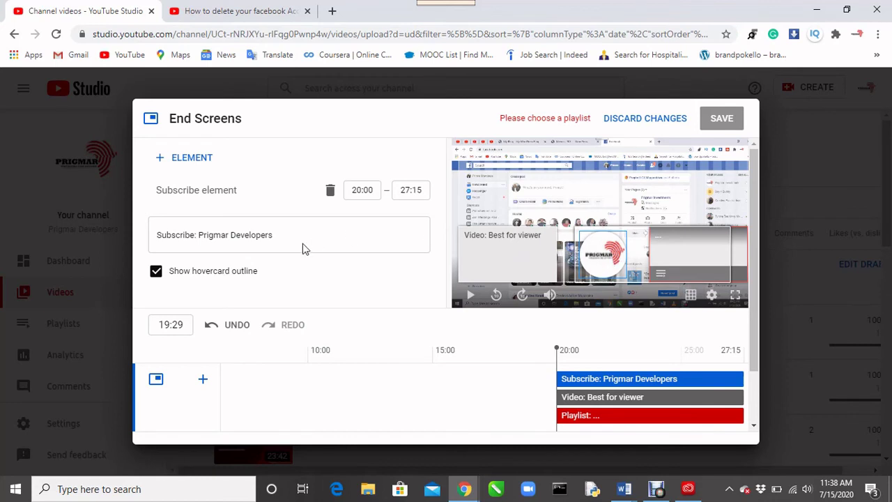
Assign the "How to use youtube effectively" playlist to the end screen's playlist element and save the end screen
click(738, 265)
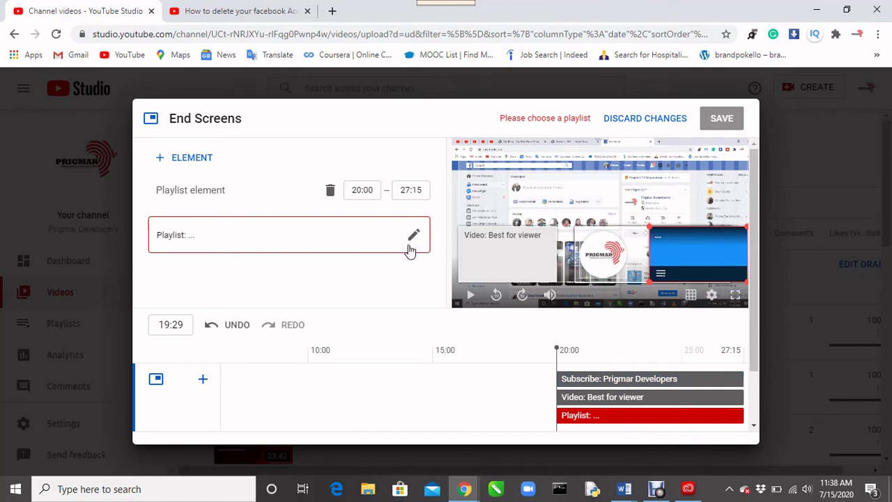
click(410, 250)
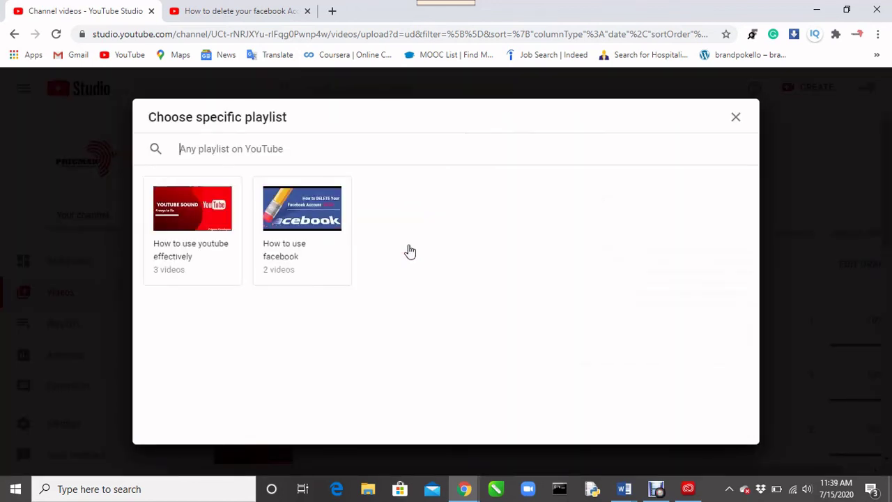
click(194, 242)
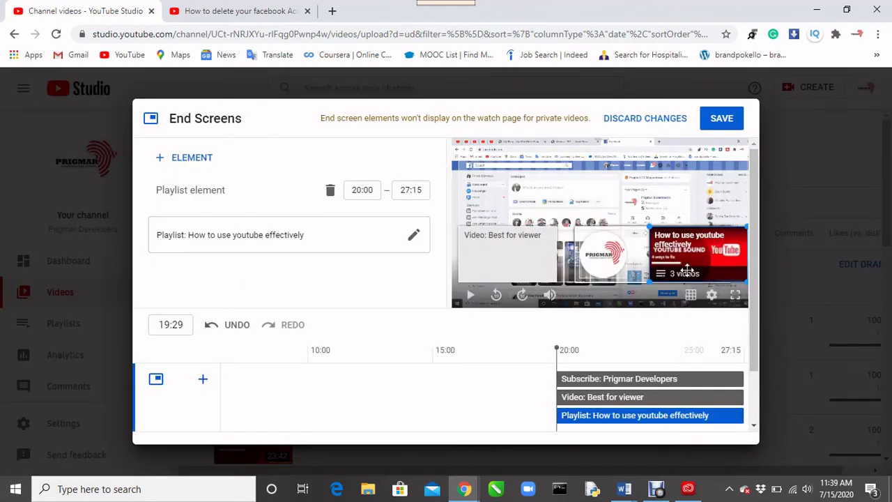
click(723, 119)
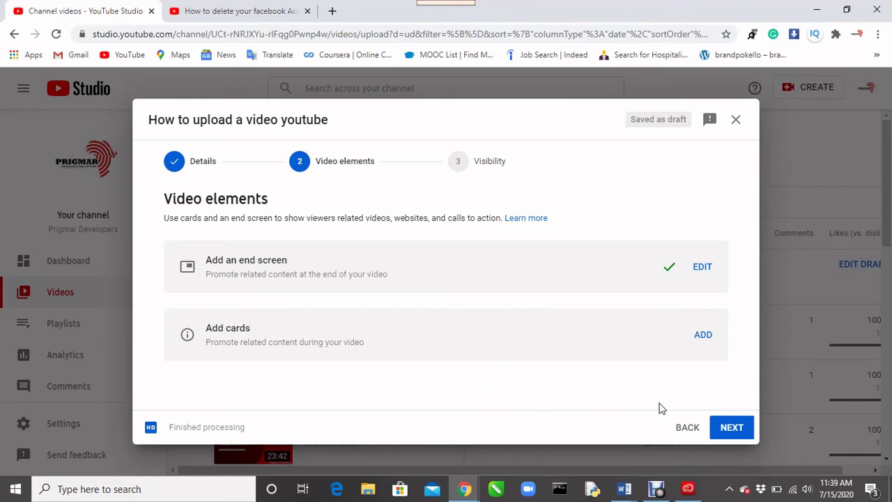
Add a video card for "WHAT is Affiliate Marketing and HOW Does it Work?" at 25:10 and save the cards
click(702, 336)
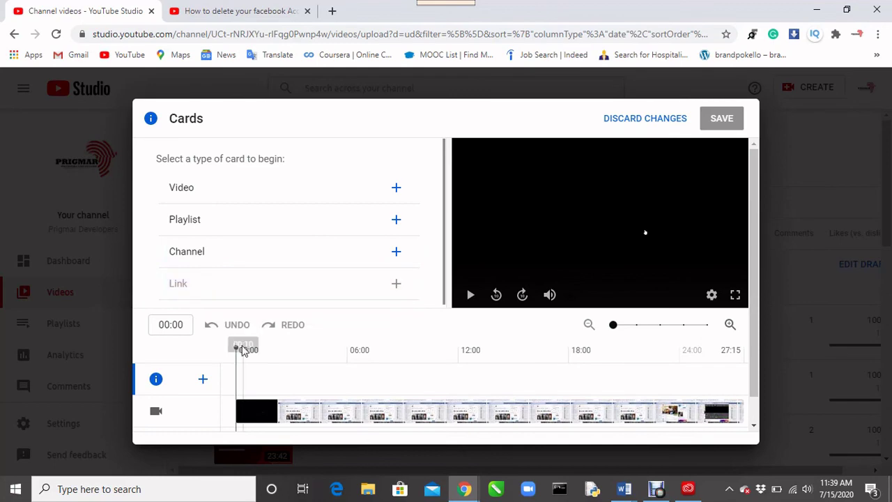
click(400, 194)
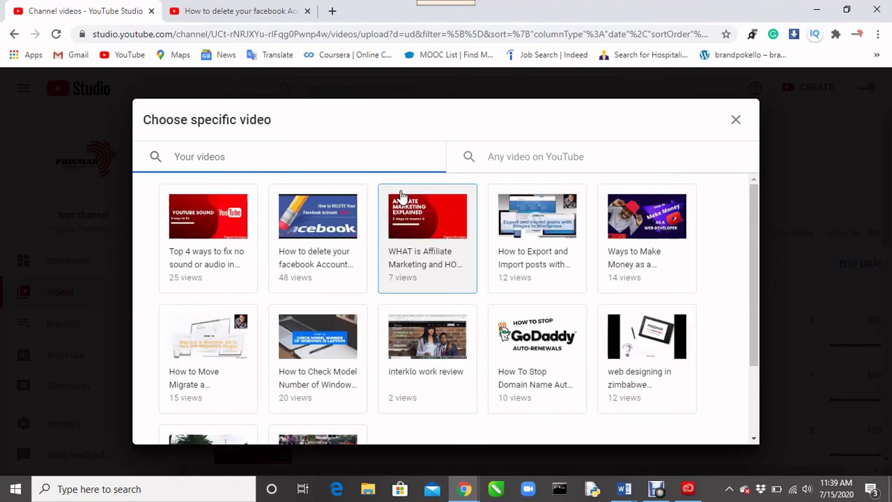
click(420, 239)
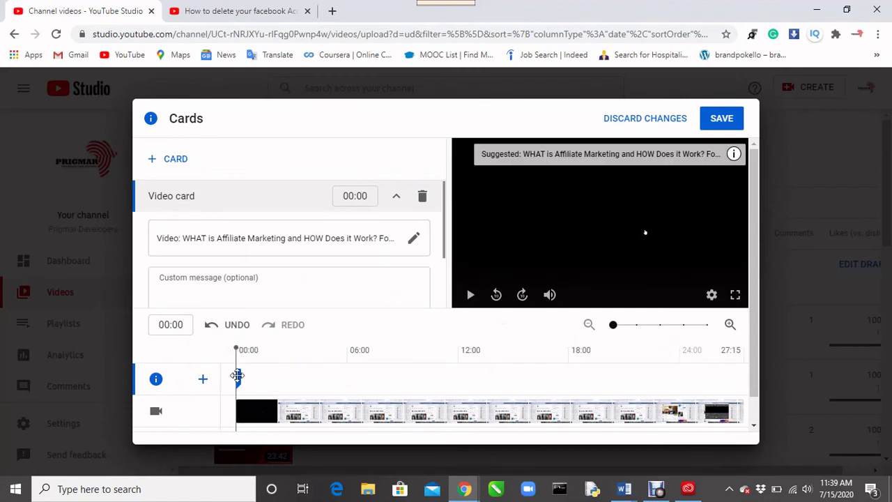
mouse_move(237, 376)
mouse_down()
mouse_move(470, 400)
mouse_move(743, 410)
mouse_move(706, 412)
mouse_up()
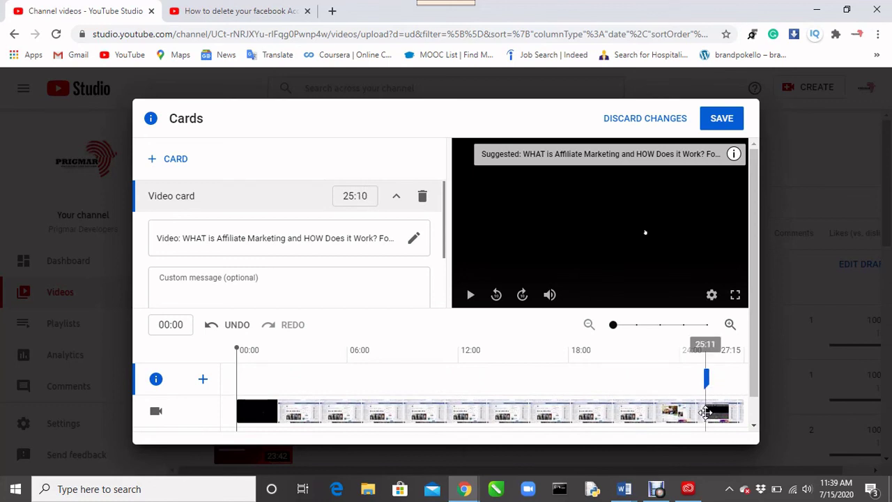
click(722, 123)
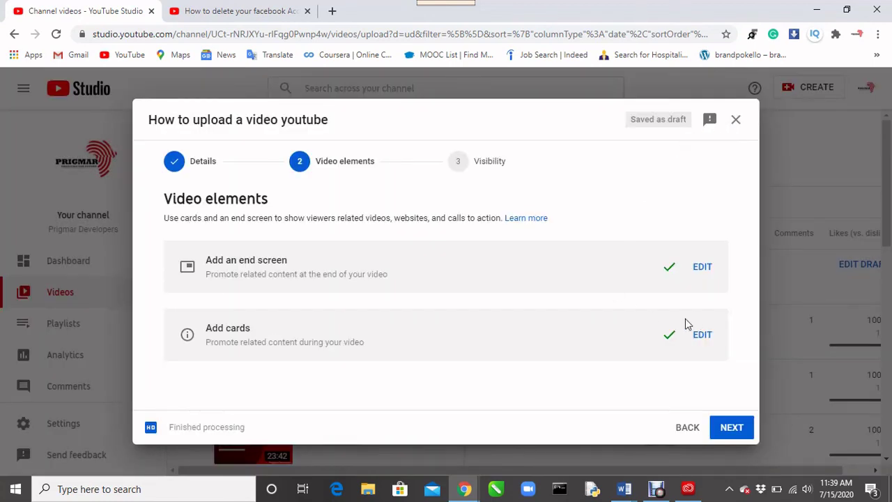
Continue to the Visibility stage and set the video's visibility to Public
click(732, 428)
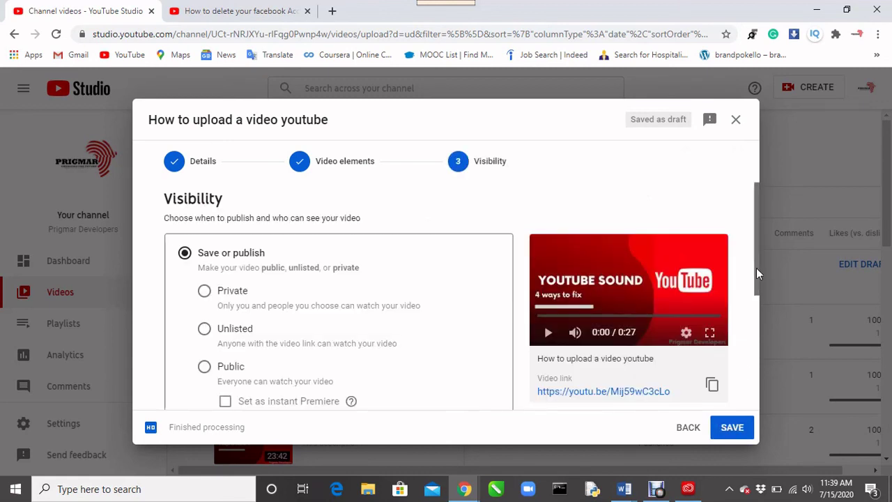
drag(757, 268, 635, 233)
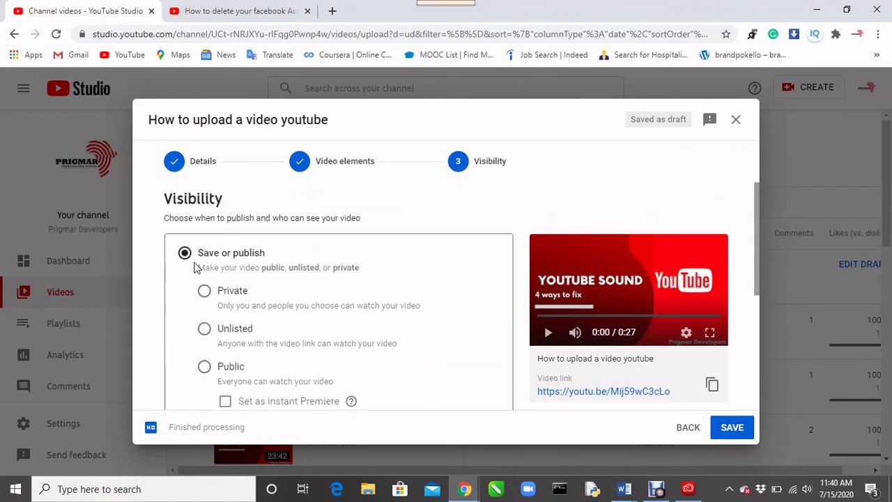
click(204, 291)
click(204, 331)
click(204, 369)
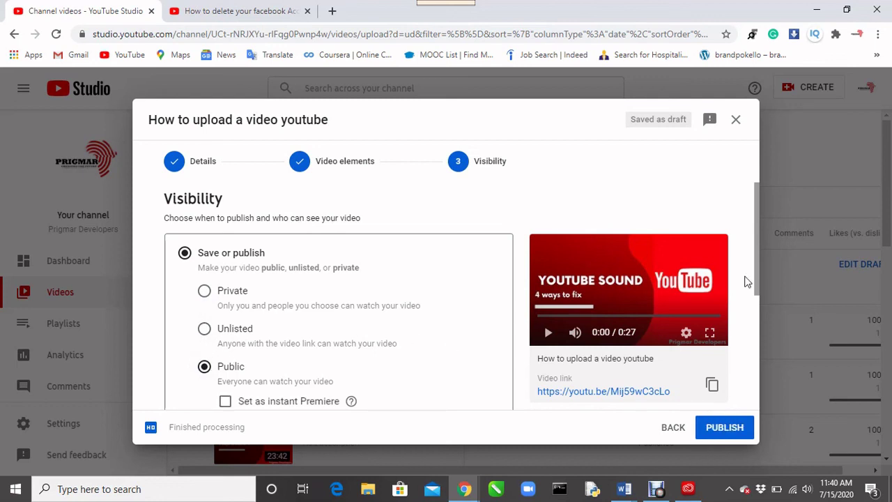
Try the Schedule option for the video's release and return to Save or publish
drag(755, 253, 758, 286)
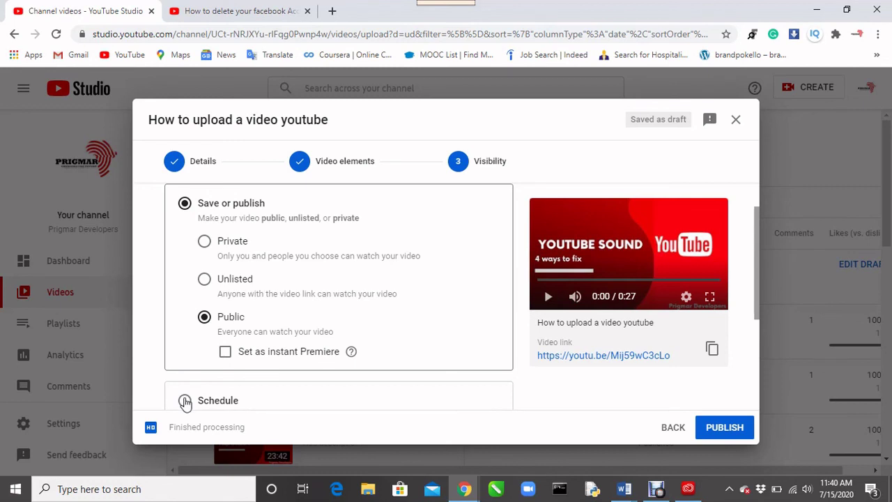
drag(755, 246, 751, 271)
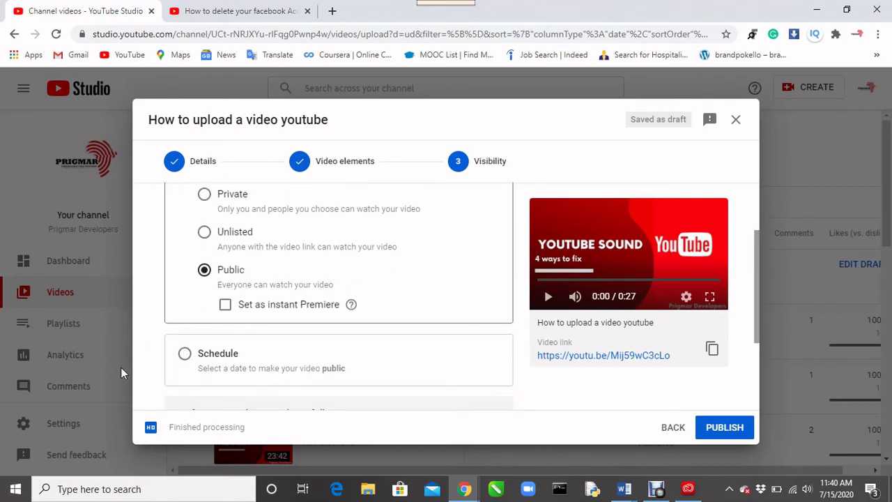
click(185, 354)
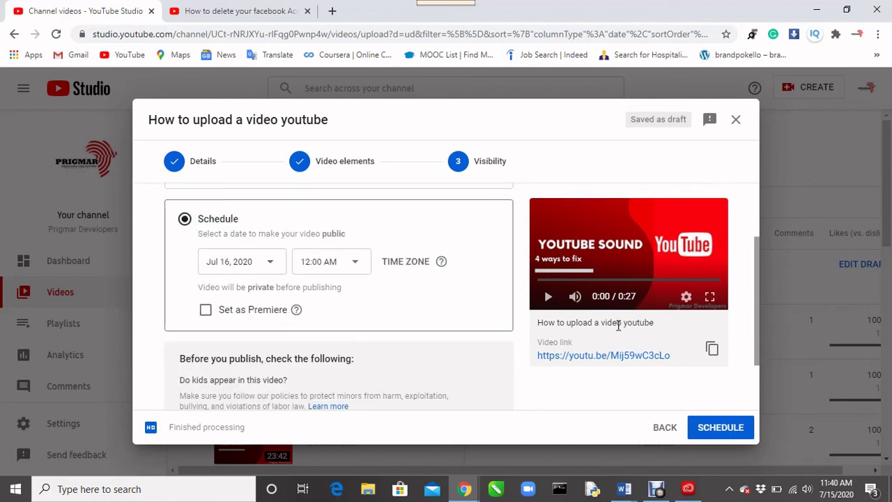
drag(754, 332, 752, 283)
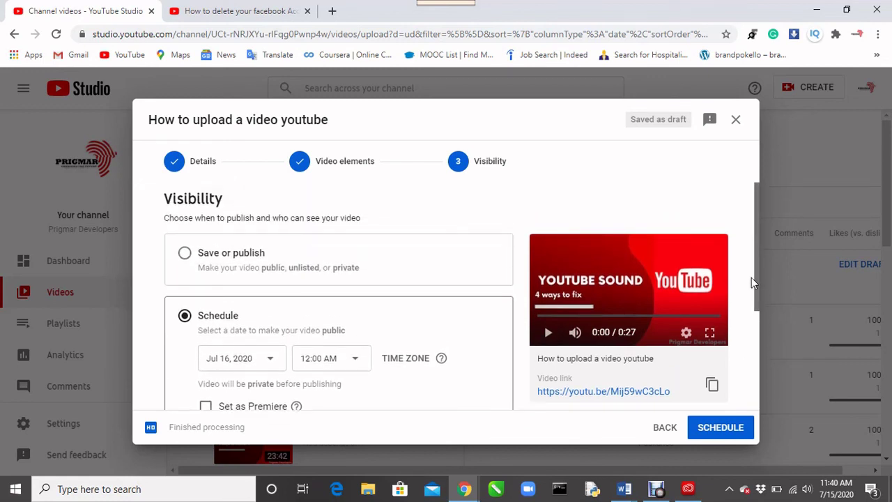
click(185, 260)
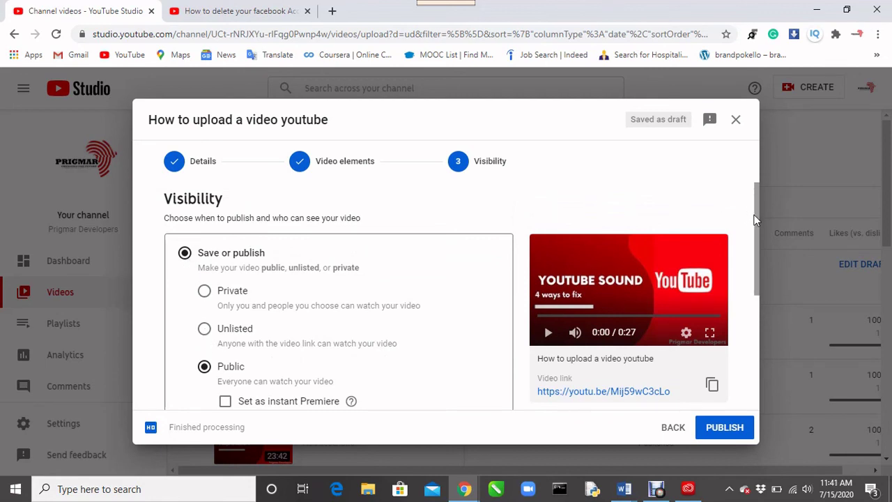
Review the remaining visibility options and pre-publish checks, and publish the video
drag(750, 209, 751, 311)
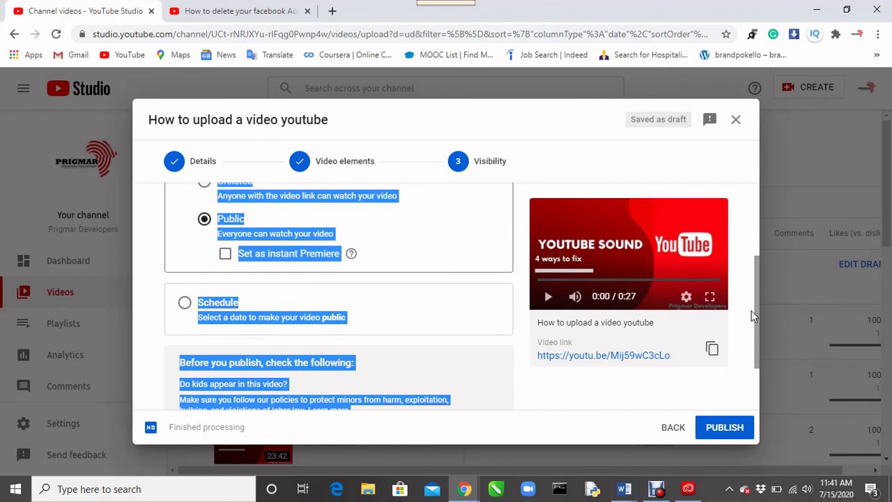
click(514, 355)
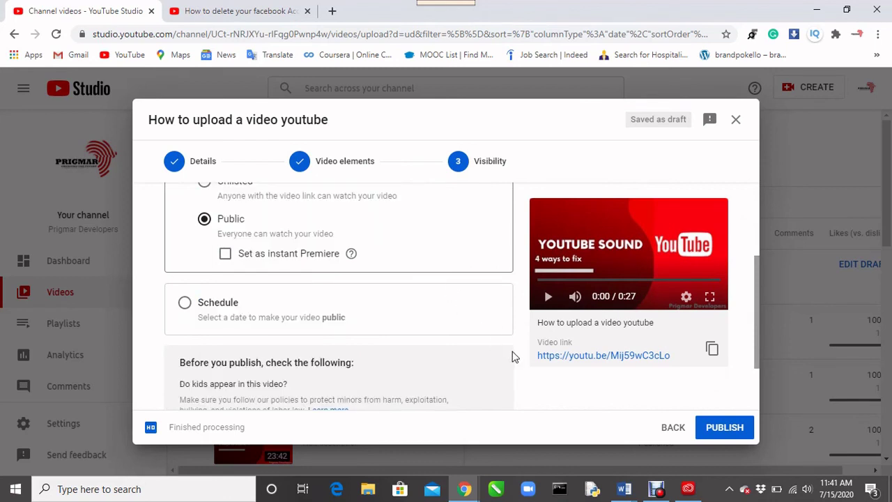
click(724, 429)
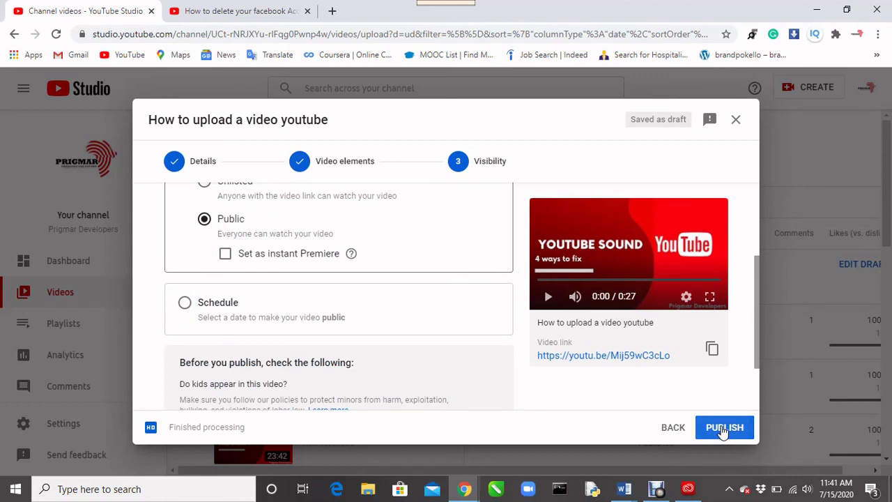